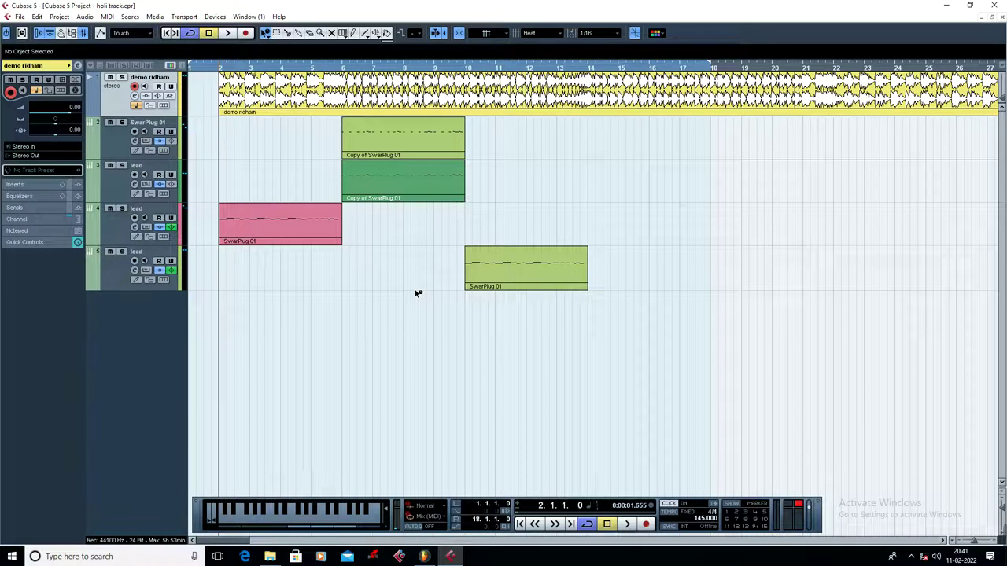
- Select all four MIDI parts and play the arrangement from bar 1 to hear how they sound with the rhythm track
left_click(293, 229)
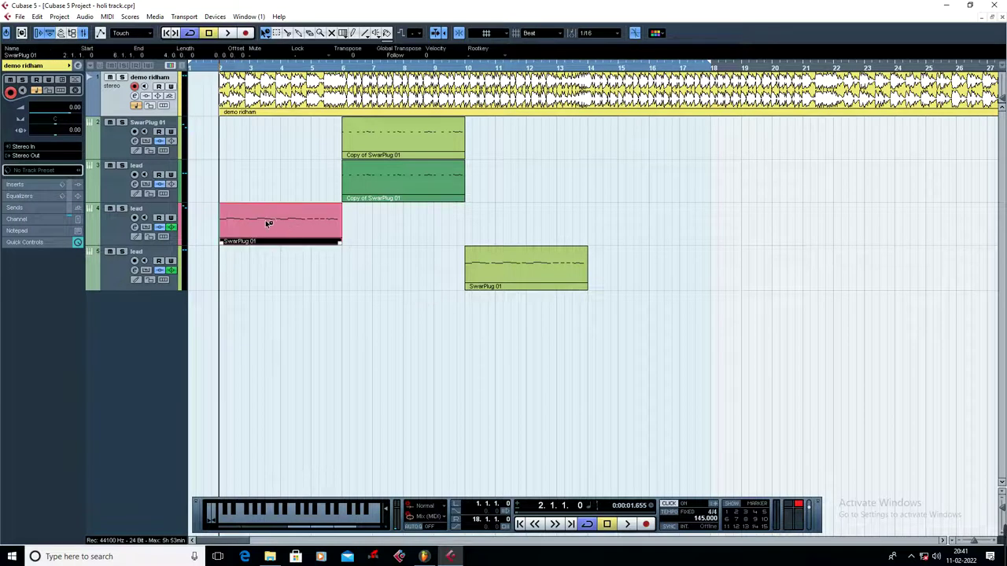
left_click(513, 274)
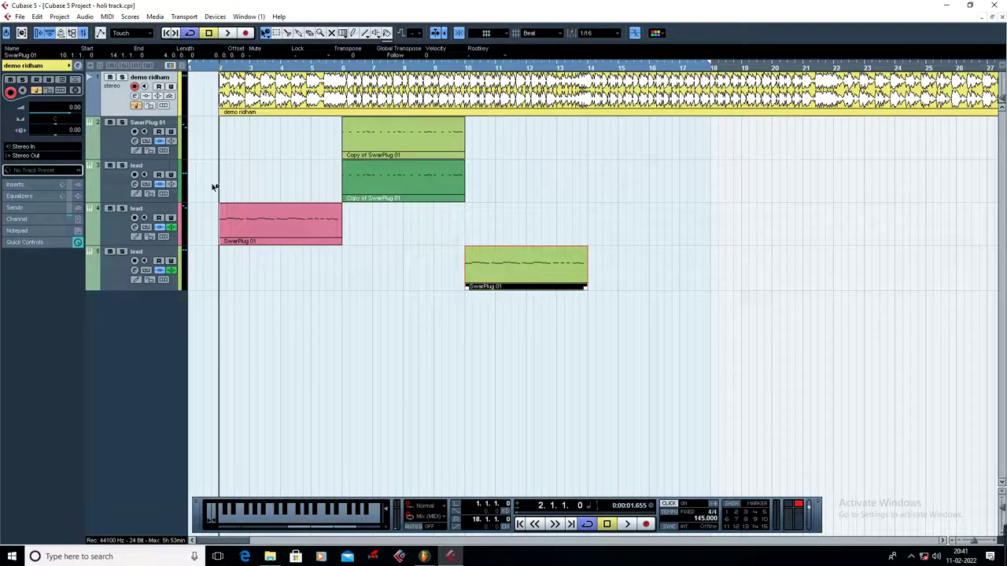
left_click_drag(654, 145, 219, 337)
left_click_drag(219, 70, 168, 87)
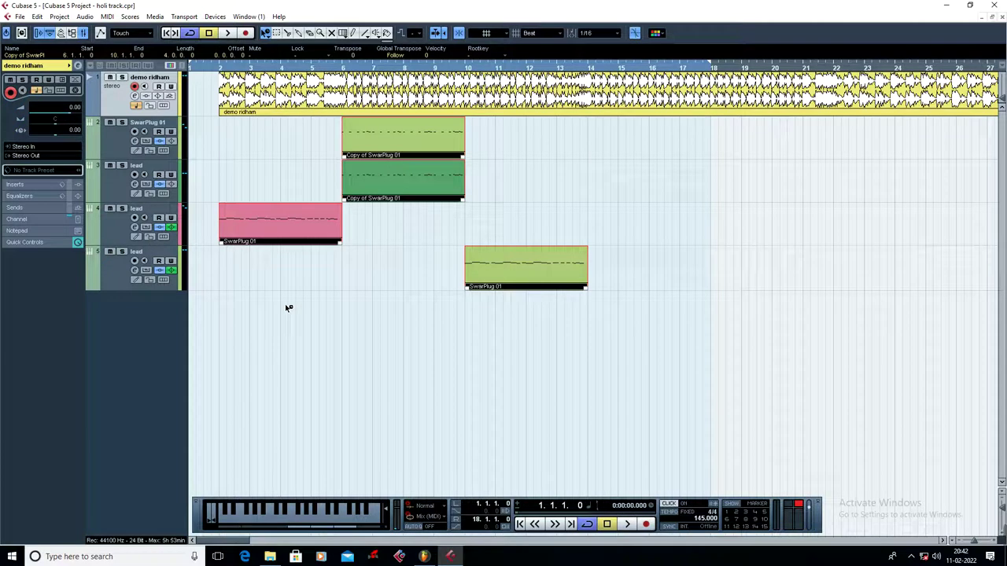
key("space")
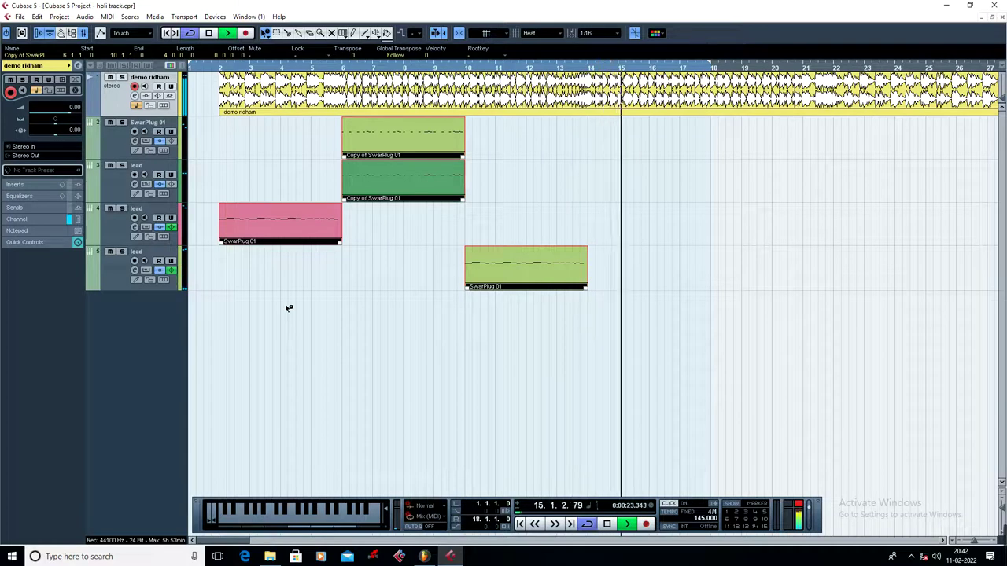
key("space")
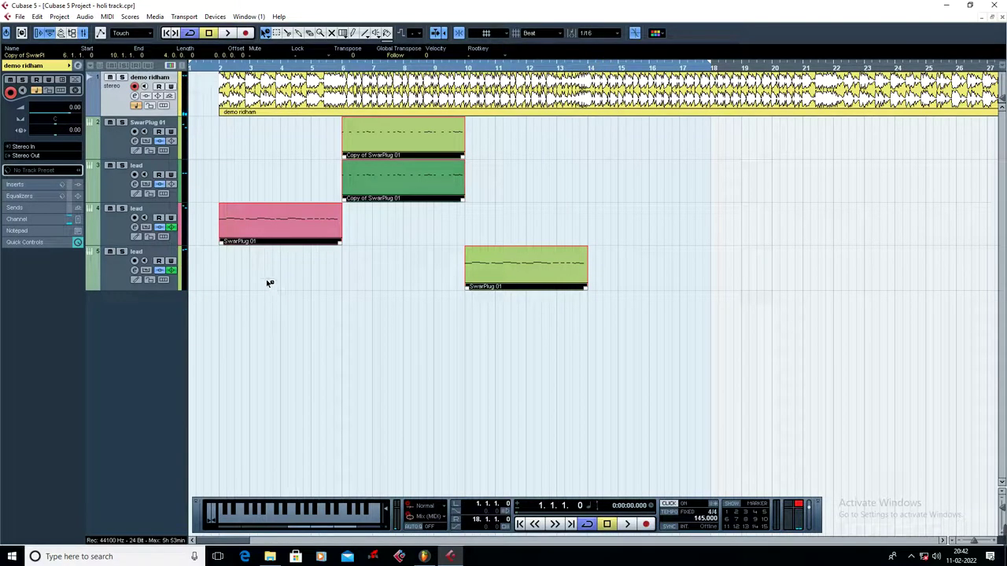
- Solo the lead track holding the pink SwarPlug part and set the playback position to bar 2
left_click(265, 223)
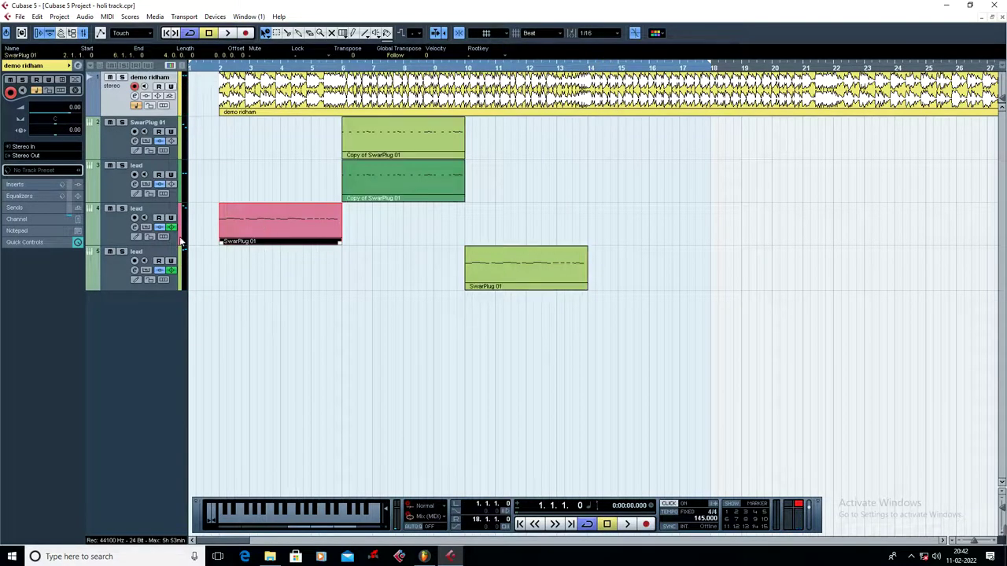
left_click(123, 230)
left_click(121, 208)
left_click(220, 70)
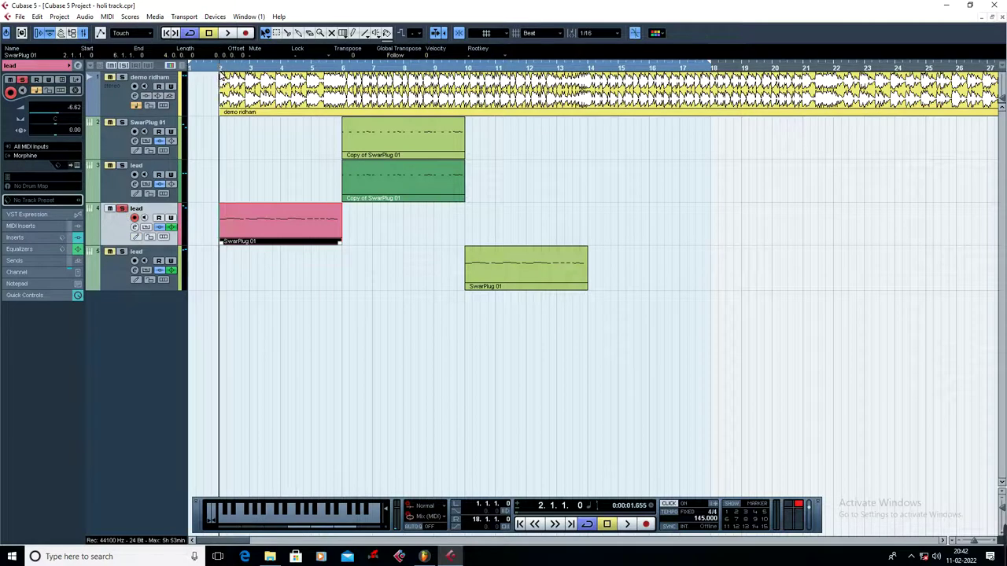
left_click(469, 69)
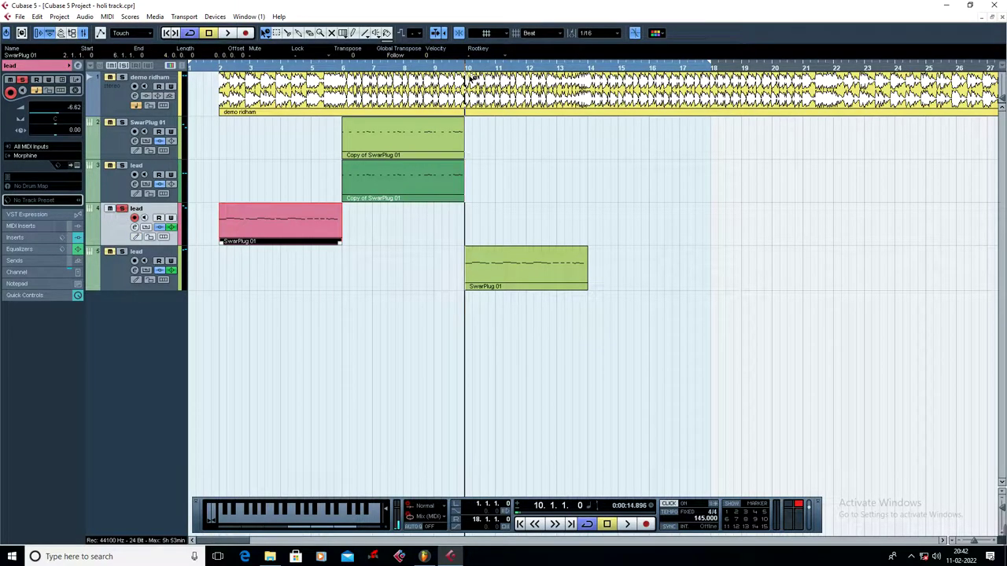
left_click(221, 70)
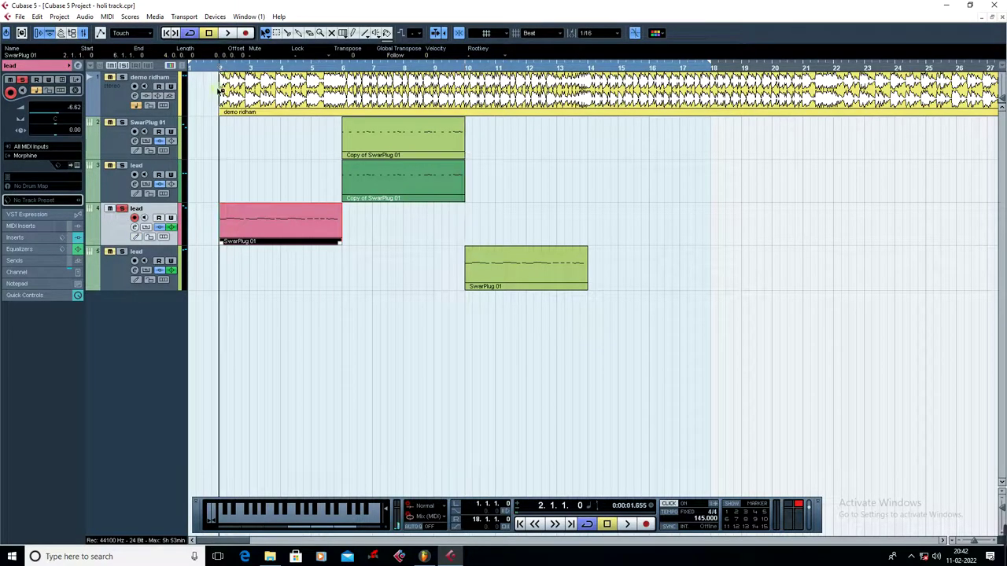
- Open the Morphine instrument of the soloed lead track and play its part from bar 2
left_click(76, 166)
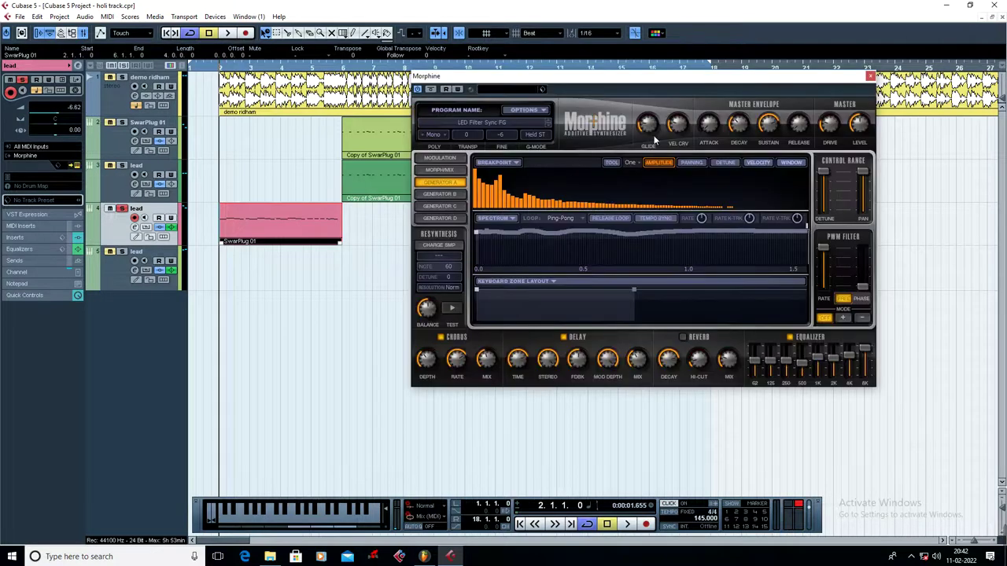
left_click_drag(616, 84, 674, 122)
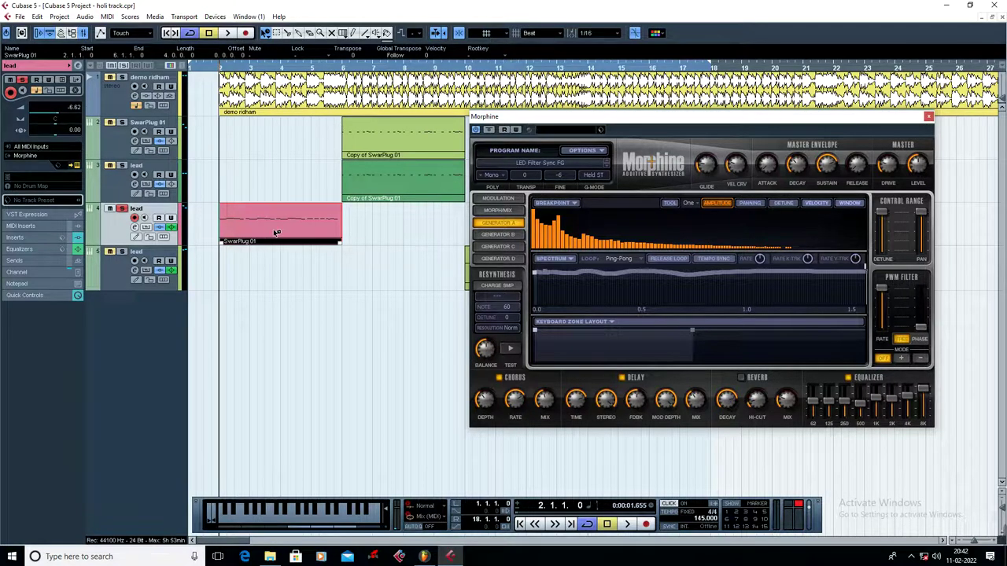
left_click(226, 33)
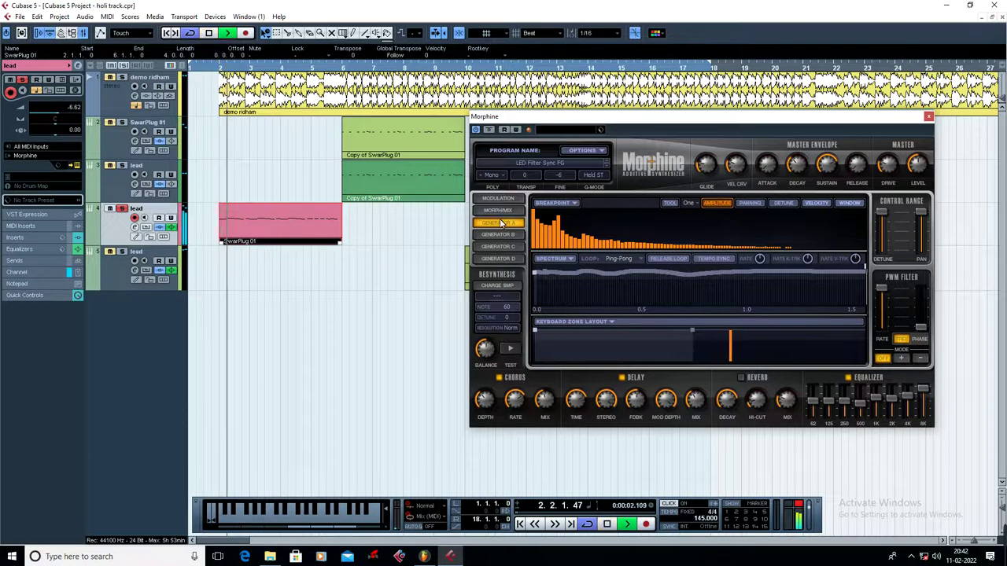
left_click_drag(629, 115, 754, 90)
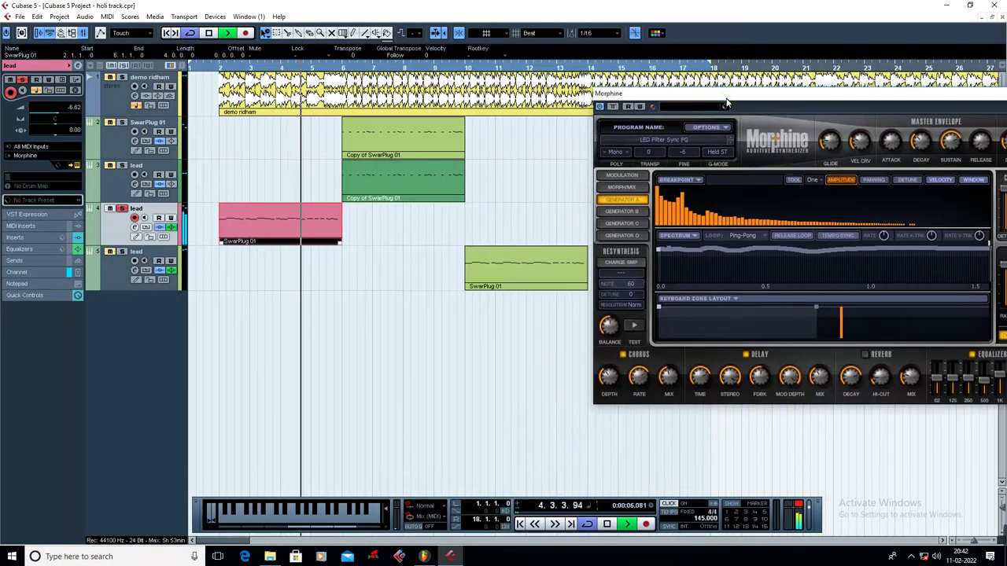
key("space")
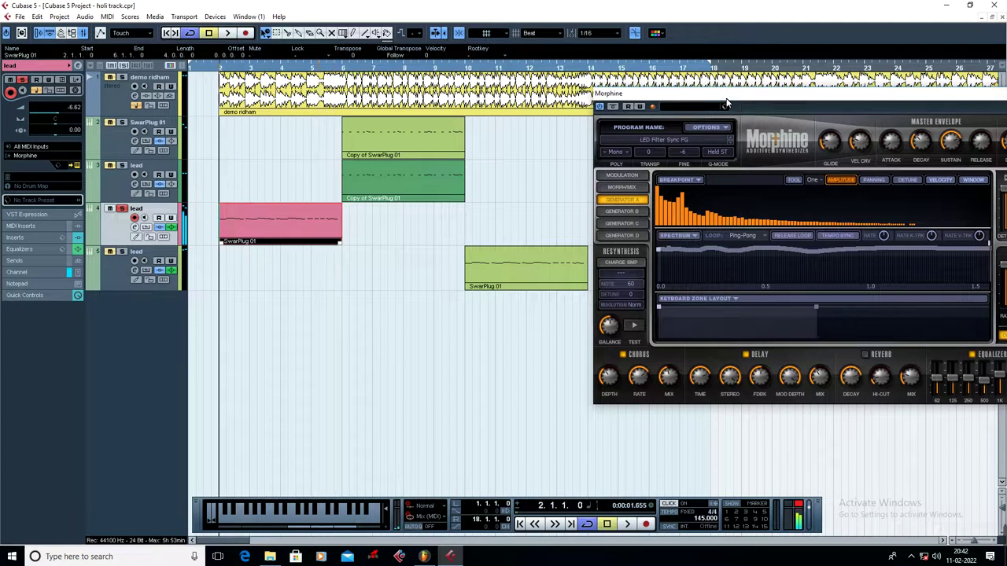
- Solo the lead track 5 as well and play its part from bar 10
left_click(467, 69)
left_click(130, 275)
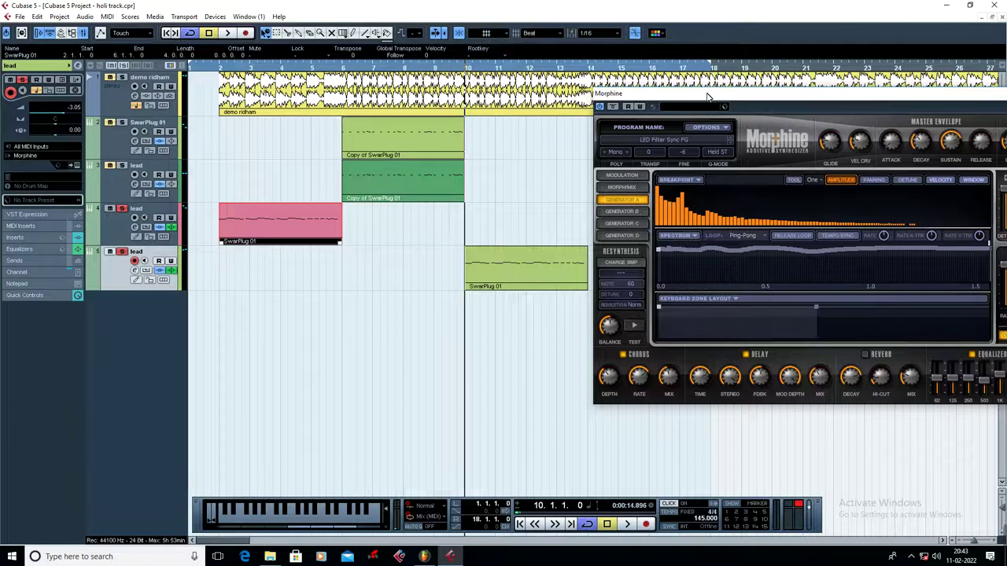
left_click_drag(706, 97, 739, 94)
key("space")
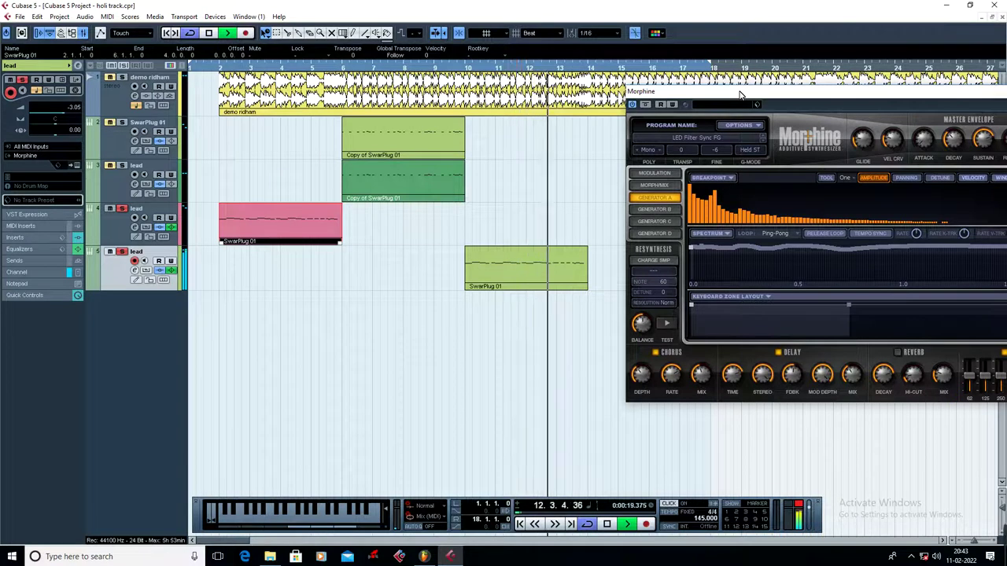
key("space")
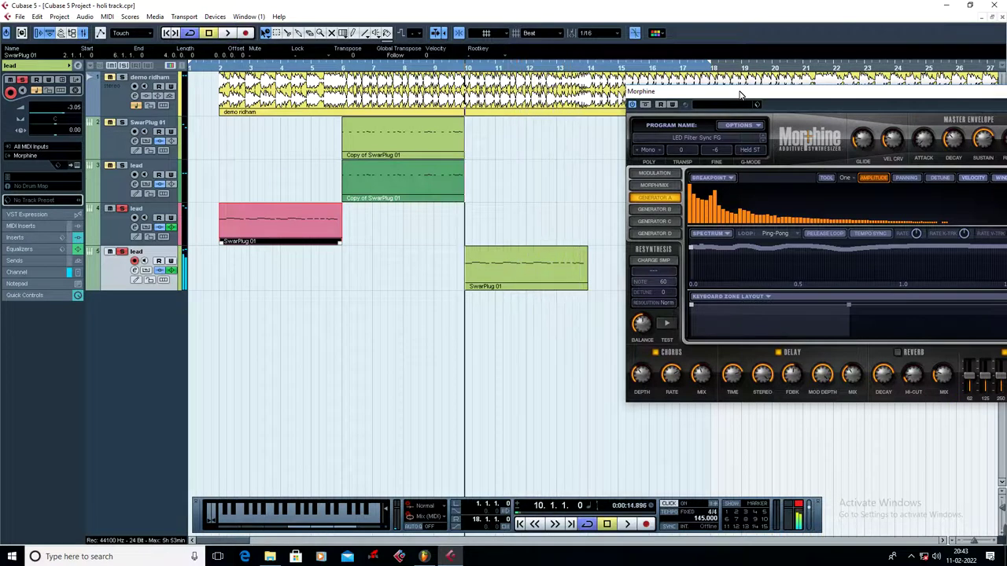
- Browse the Strings, Brass & Wind, Bass and Leads banks in Morphine's presets library
left_click_drag(739, 93, 690, 74)
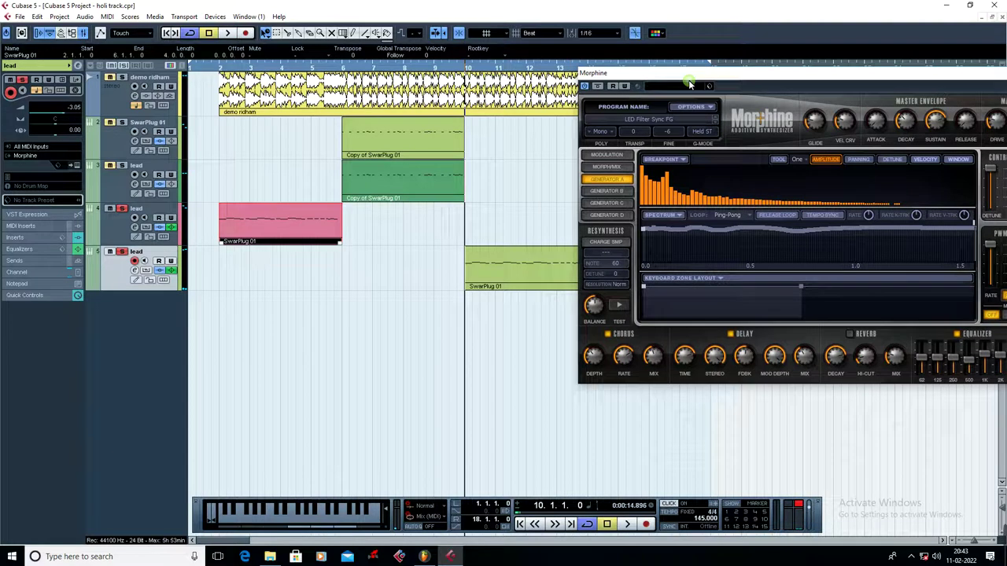
left_click(639, 120)
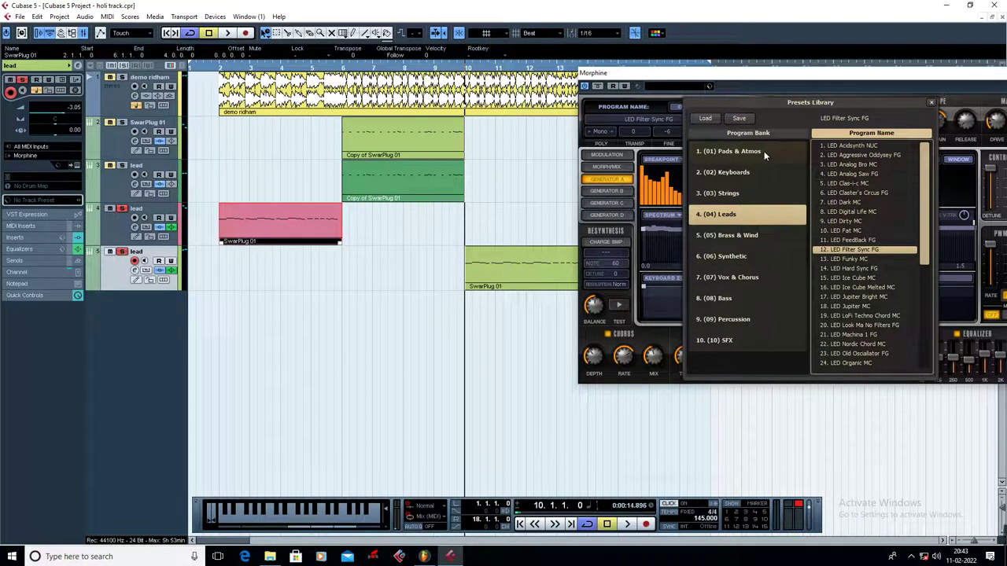
left_click(762, 194)
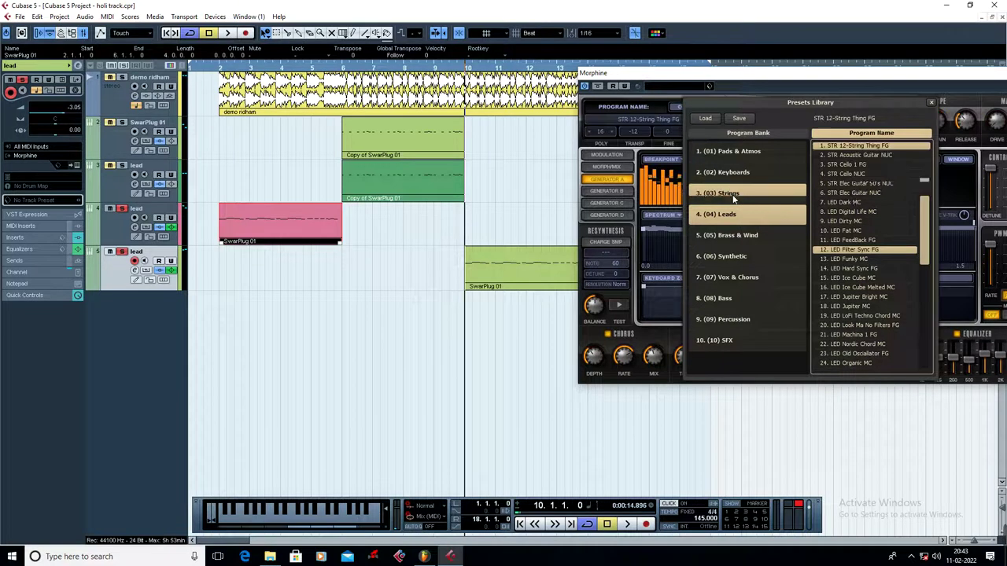
left_click(717, 236)
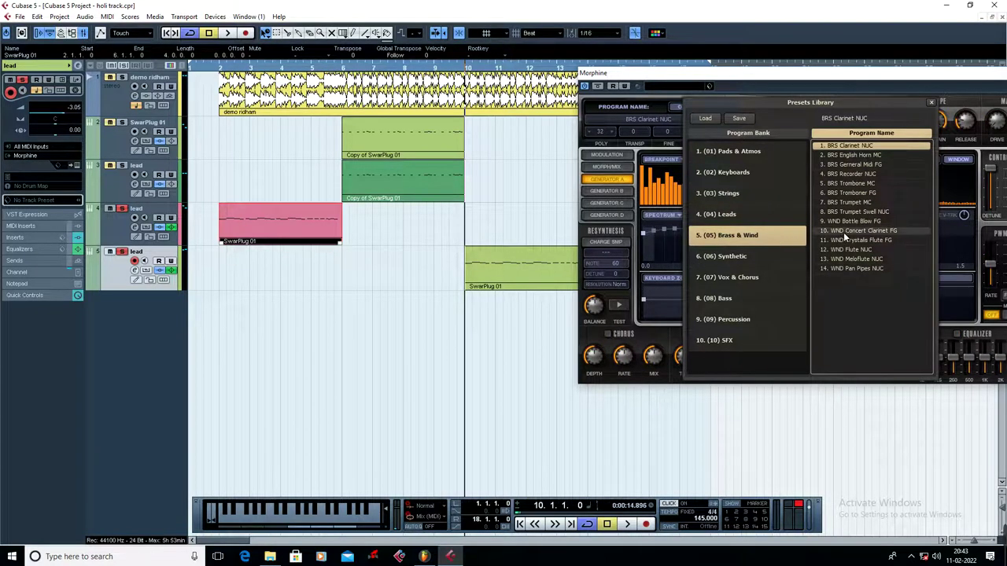
left_click(731, 298)
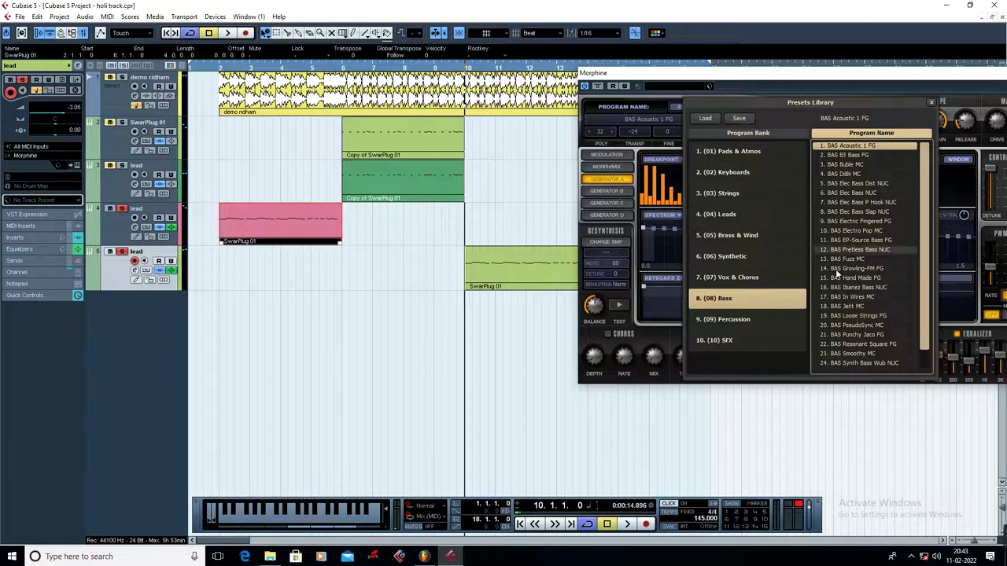
left_click(757, 220)
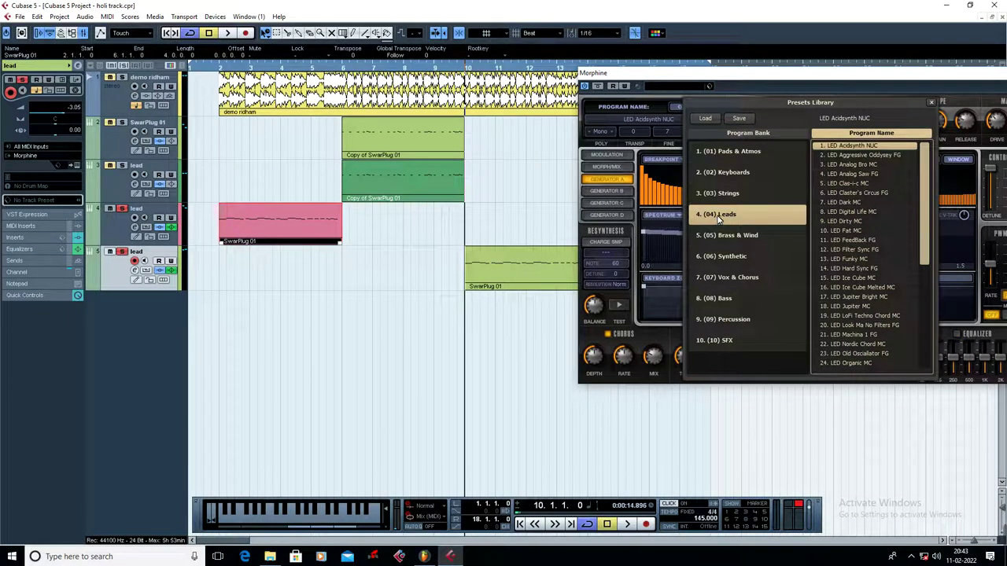
- Try Leads presets such as LED Organic MC and LED Simply Harsh MC, ending on LED Acidsynth NUC
left_click(843, 221)
left_click_drag(831, 280, 846, 363)
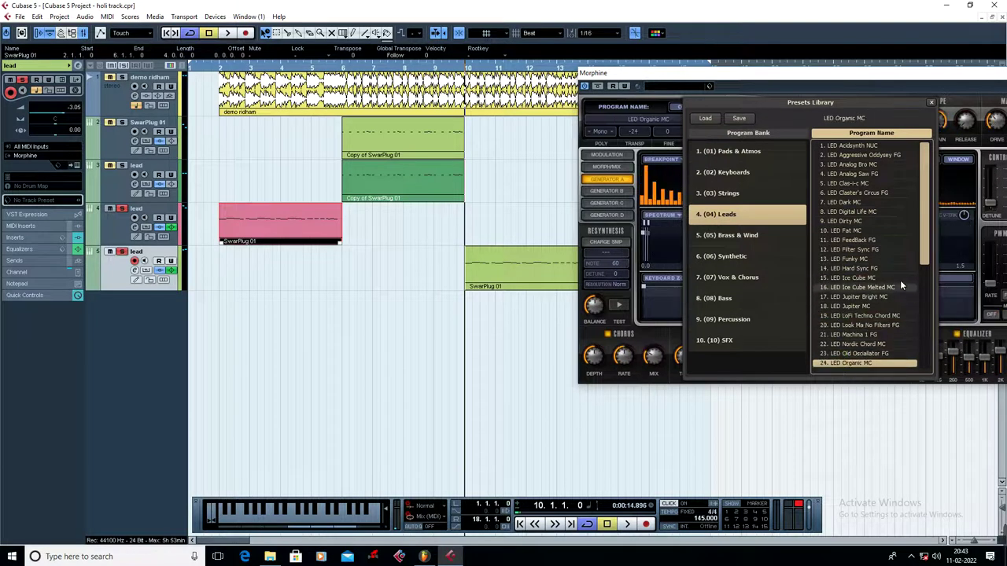
scroll(928, 256, "down", 7)
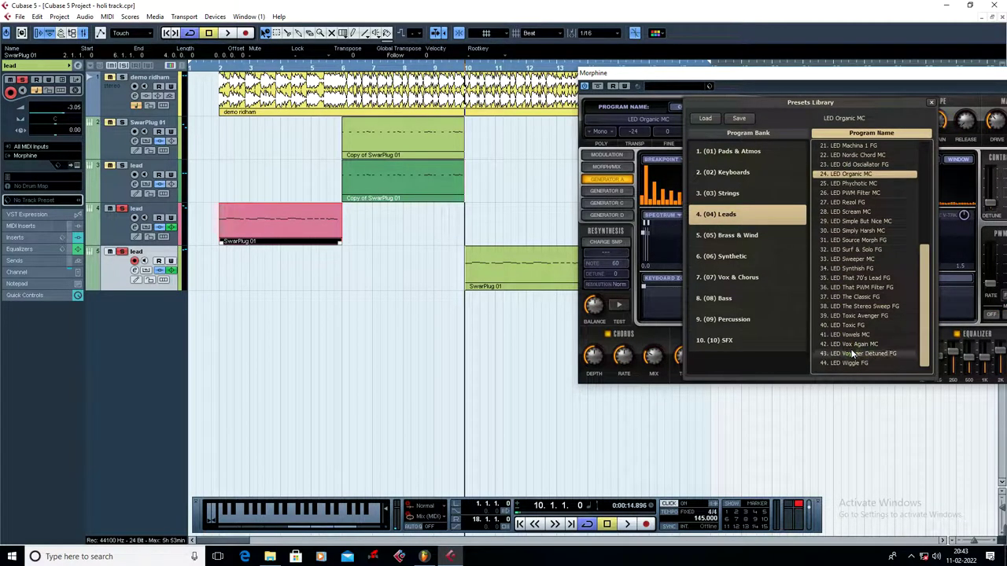
left_click(860, 287)
left_click(852, 231)
scroll(928, 197, "up", 7)
left_click(848, 146)
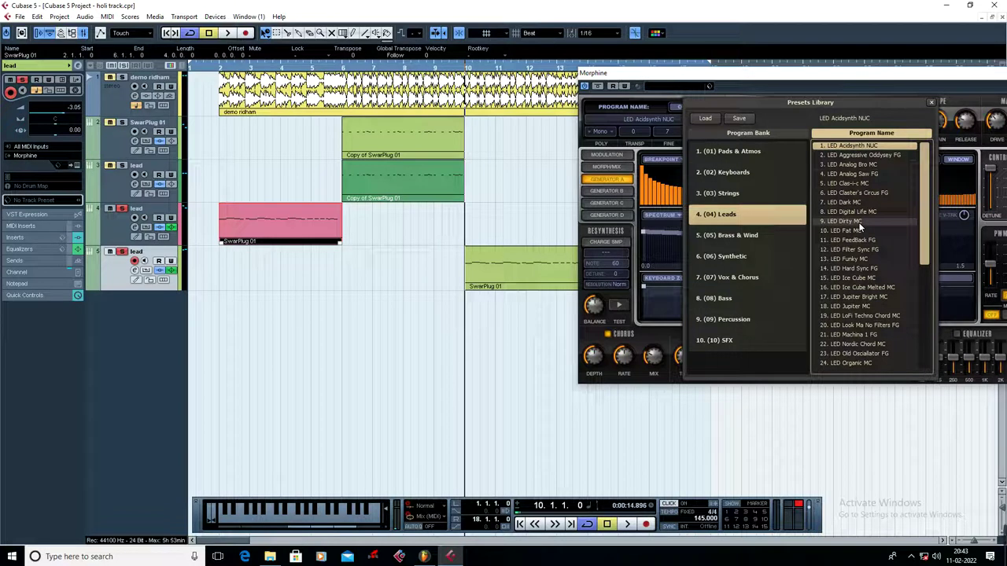
- Switch the preset to LED Aggressive Oddysey FG and LED Analog Bro MC during playback from bar 10, and close the Morphine window
key("space")
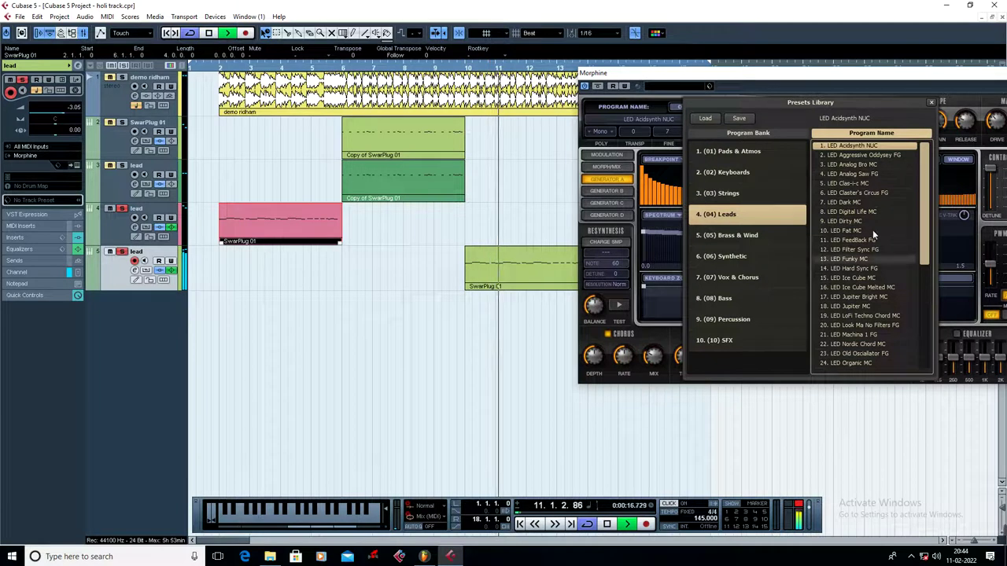
left_click(847, 155)
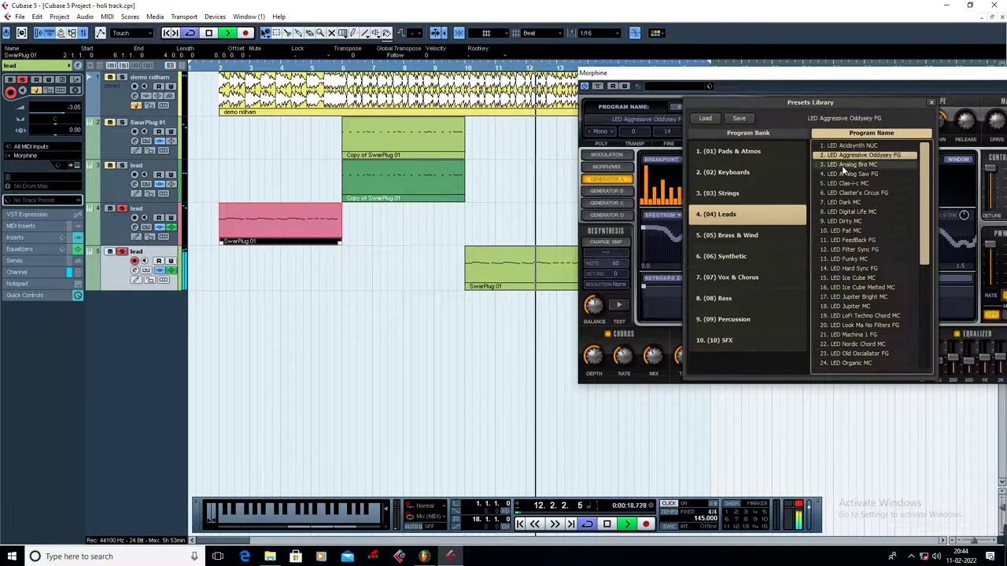
left_click(843, 166)
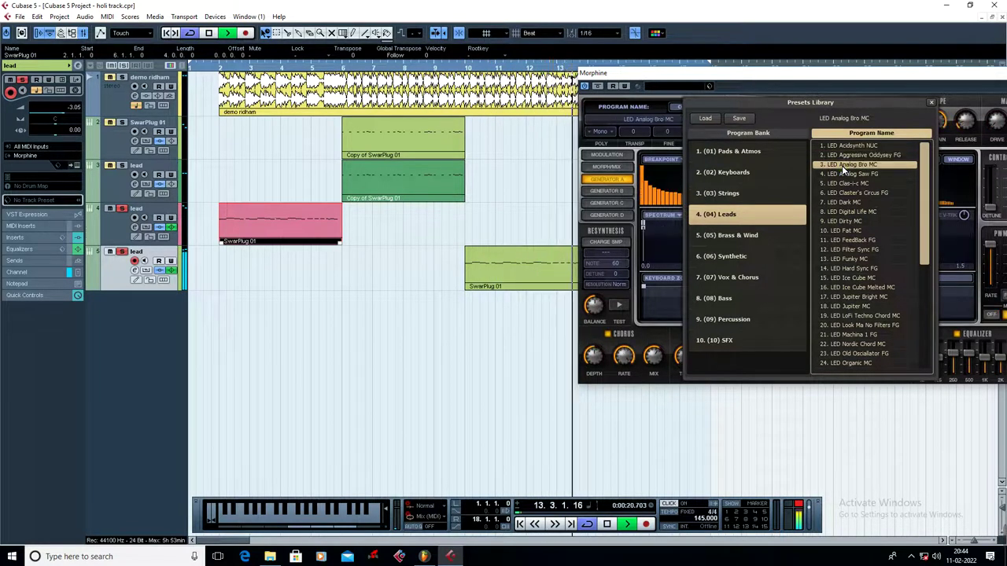
key("space")
left_click_drag(840, 81, 617, 93)
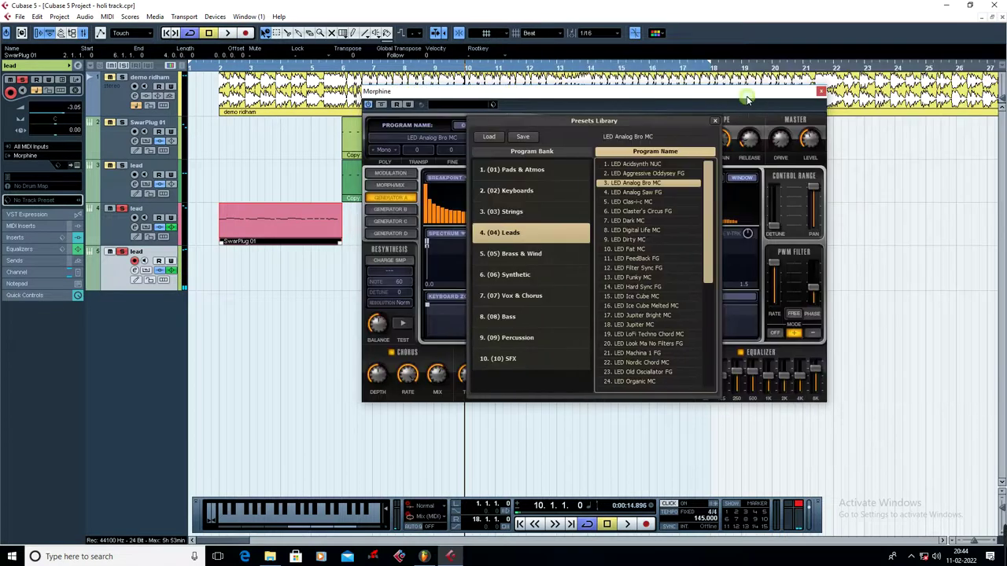
left_click(828, 93)
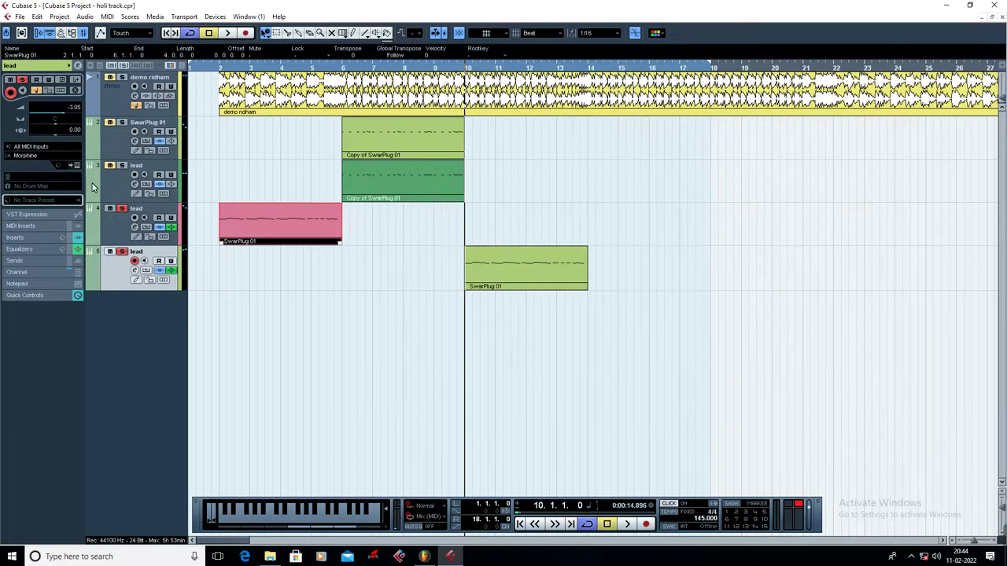
- Open the Morphine instrument of lead track 5 and load the LED Acidsynth NUC preset from the Leads bank
left_click(75, 165)
left_click_drag(653, 126, 657, 90)
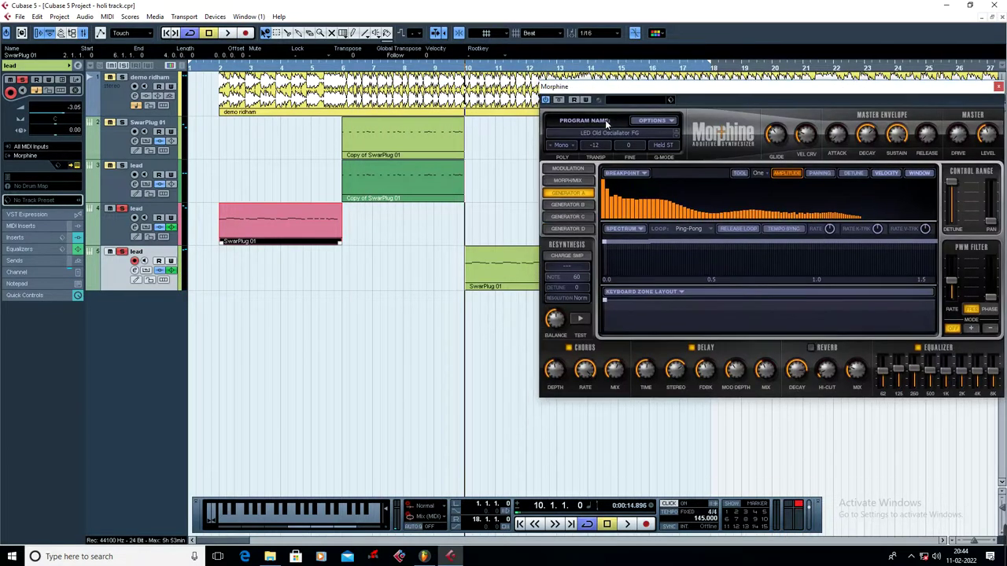
left_click(607, 133)
scroll(852, 204, "up", 3)
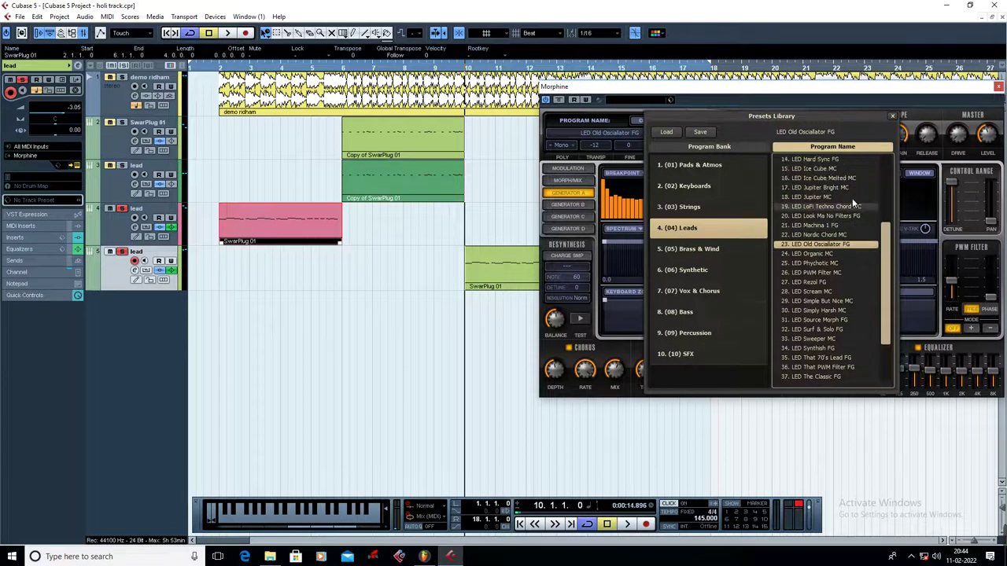
scroll(833, 236, "up", 3)
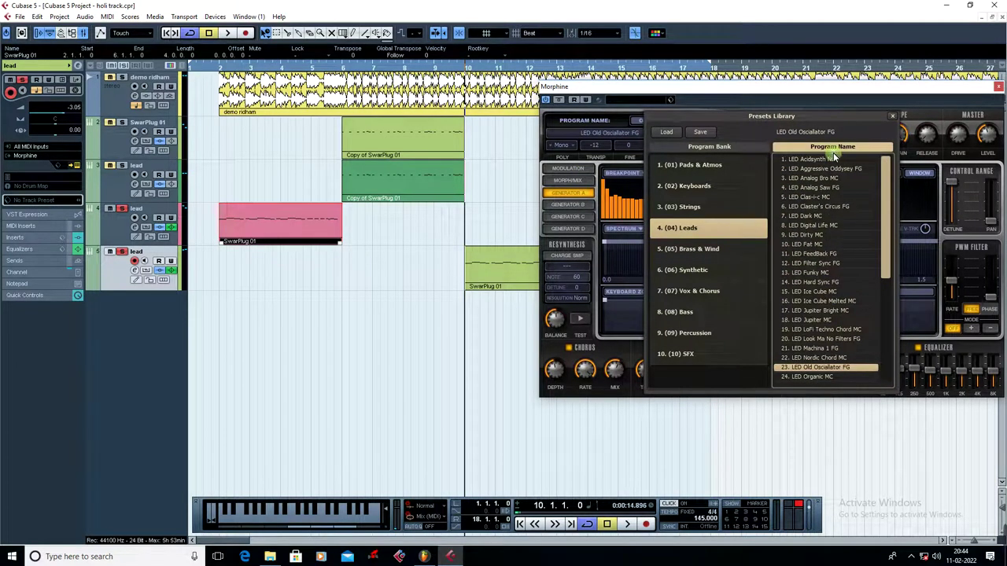
left_click(817, 158)
left_click_drag(783, 92, 827, 88)
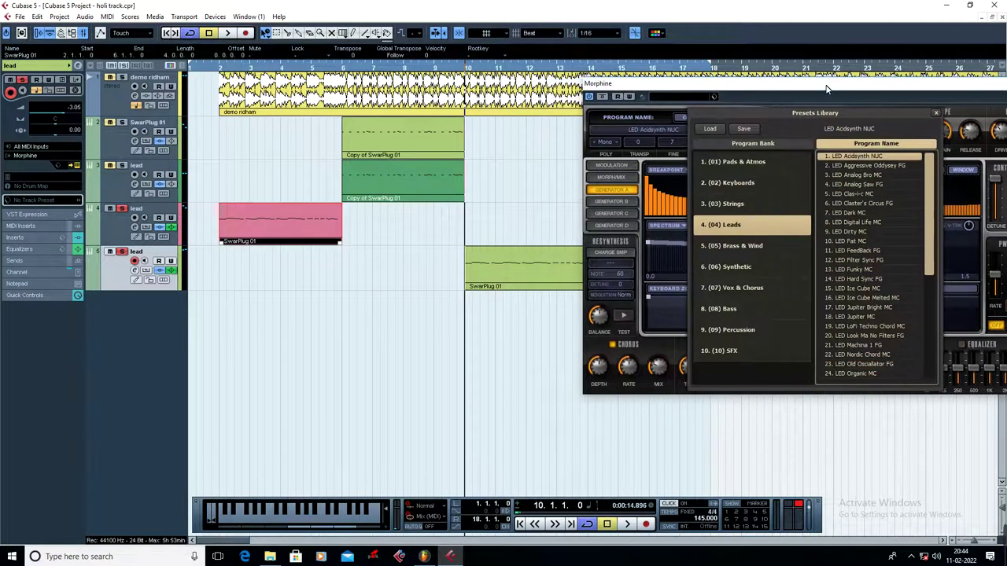
- Play lead track 5 from bar 10 and audition the Leads presets from LED Aggressive Oddysey FG through LED Claster's Circus FG
key("space")
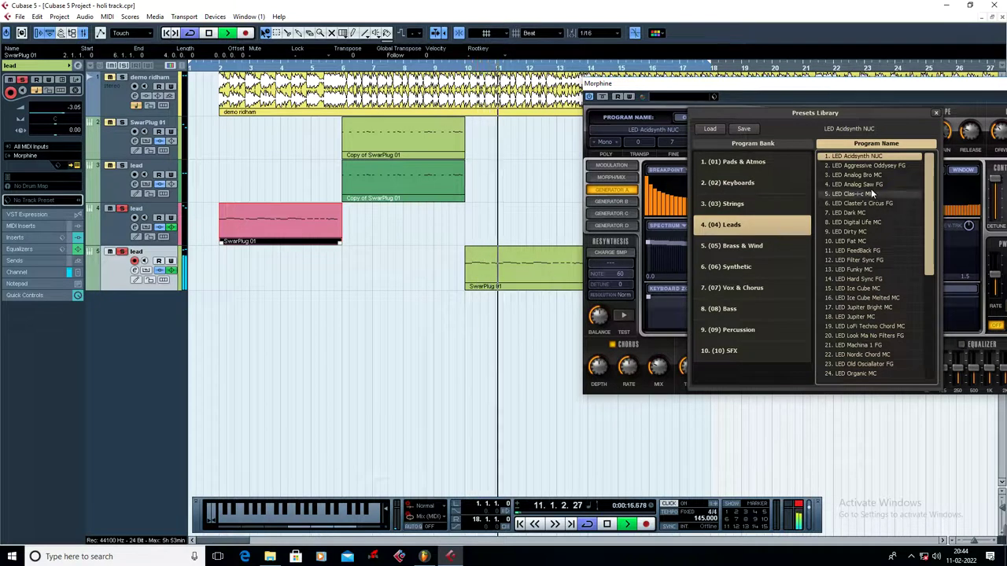
left_click(862, 167)
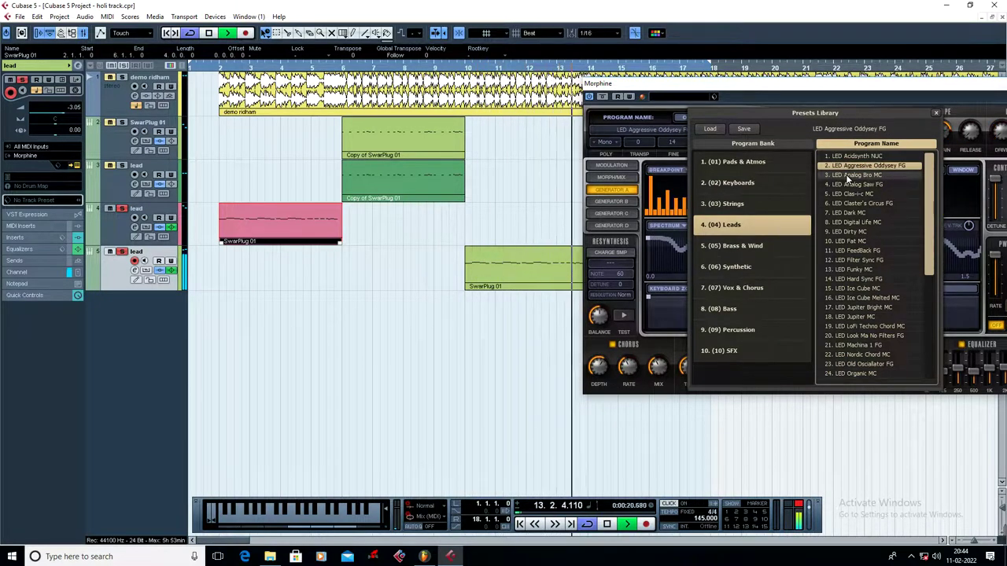
left_click(847, 176)
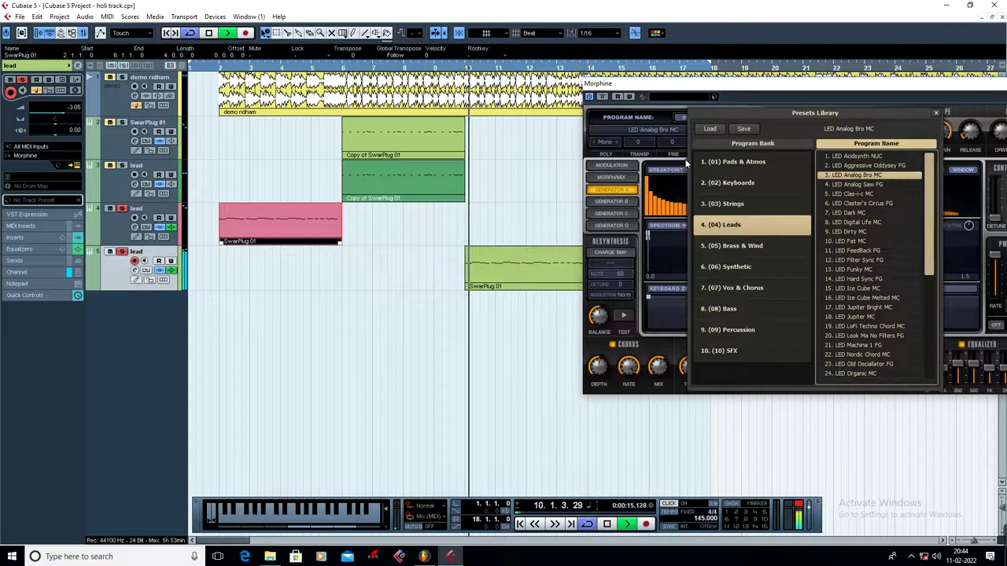
left_click(853, 185)
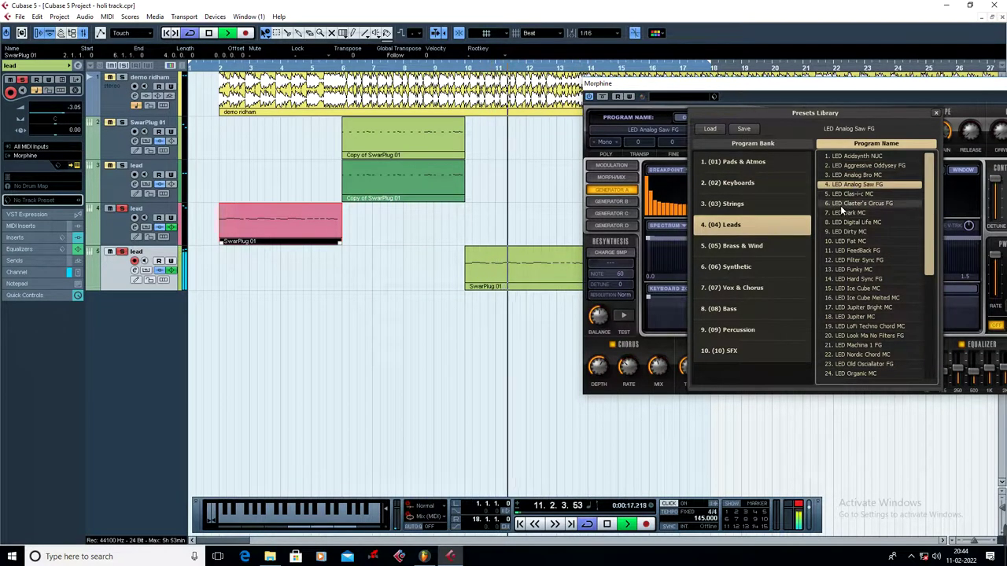
left_click(849, 193)
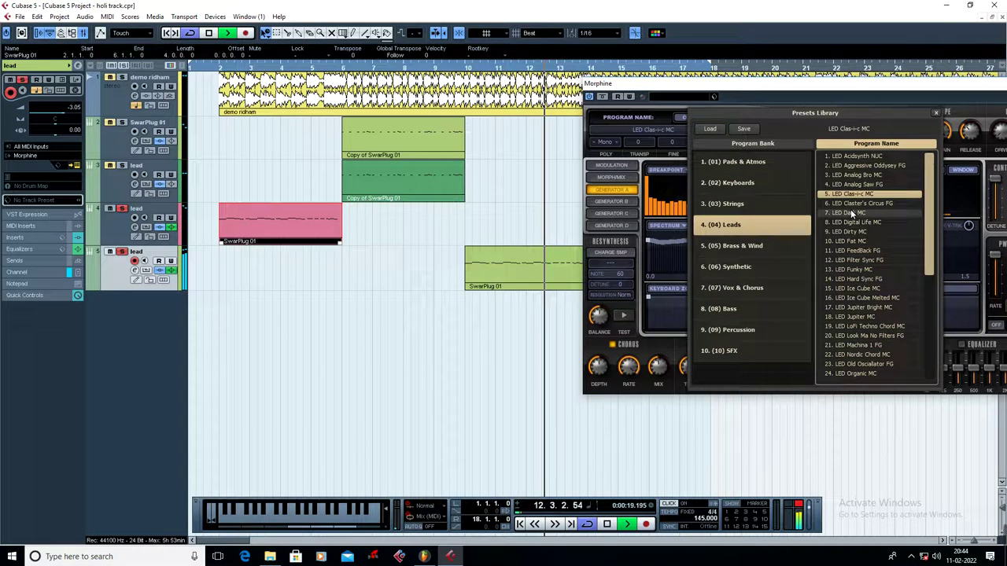
left_click(856, 206)
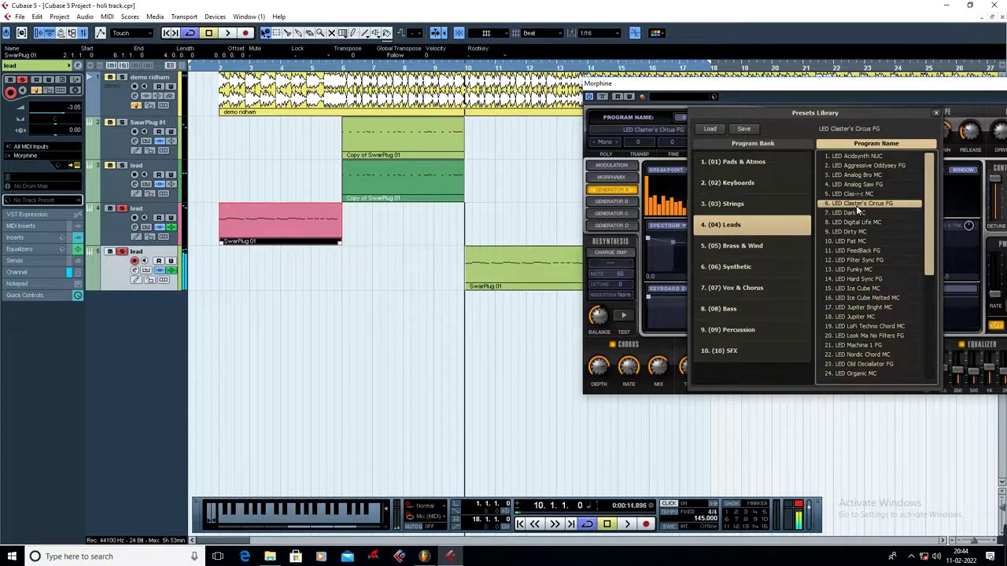
- Audition the Leads presets from LED Dark MC through LED Funky MC against the part at bar 10
left_click(846, 214)
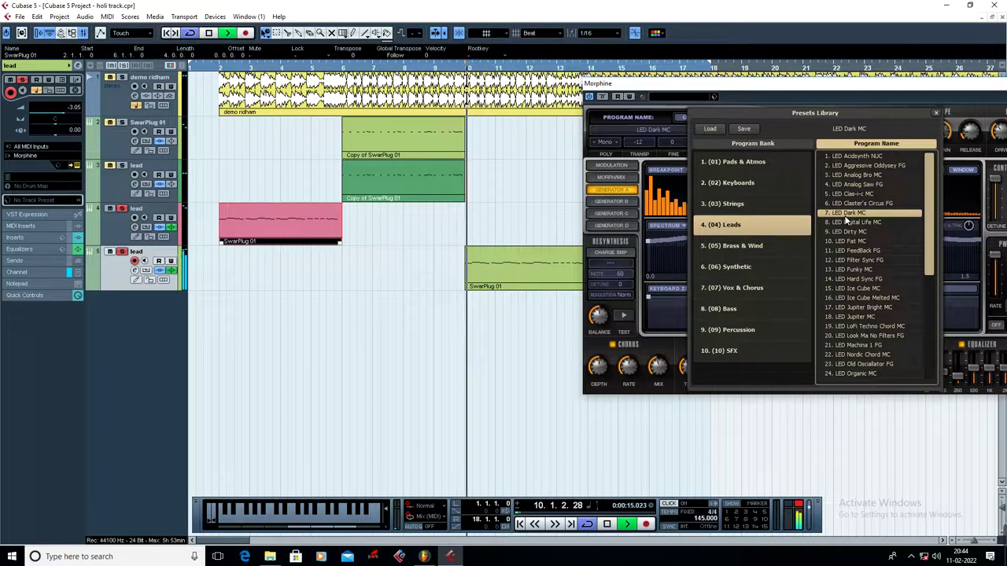
left_click(851, 223)
left_click(855, 232)
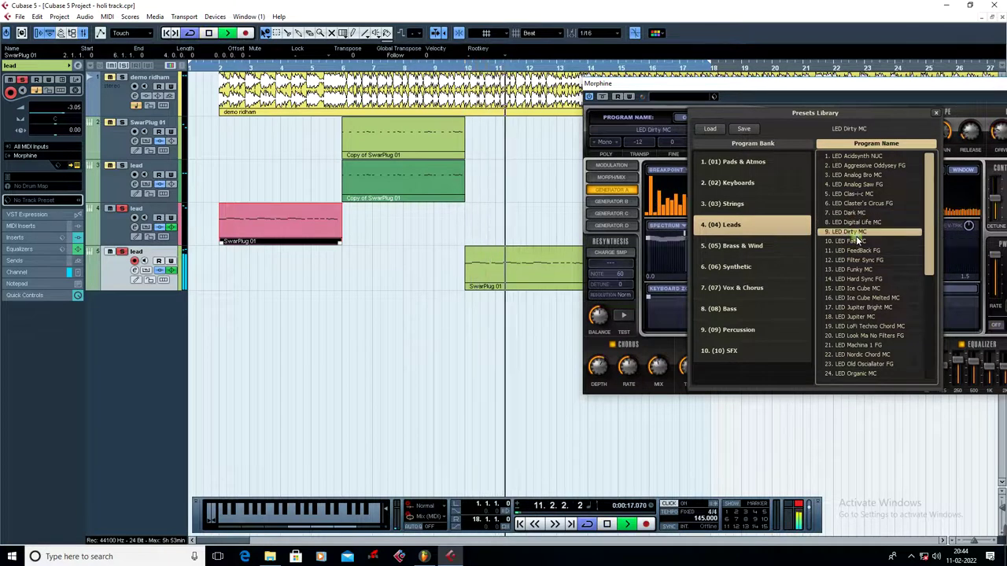
left_click(852, 242)
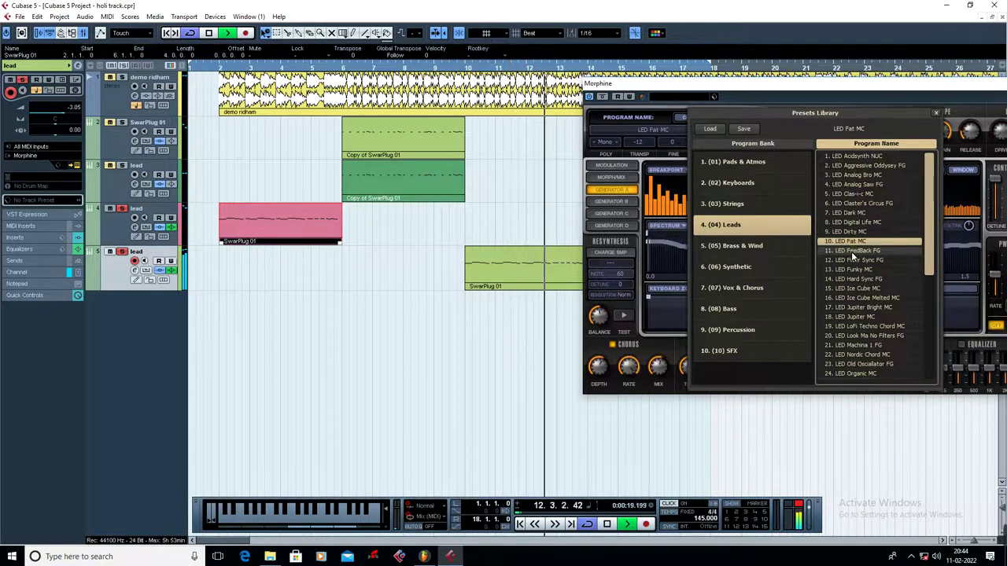
left_click(853, 251)
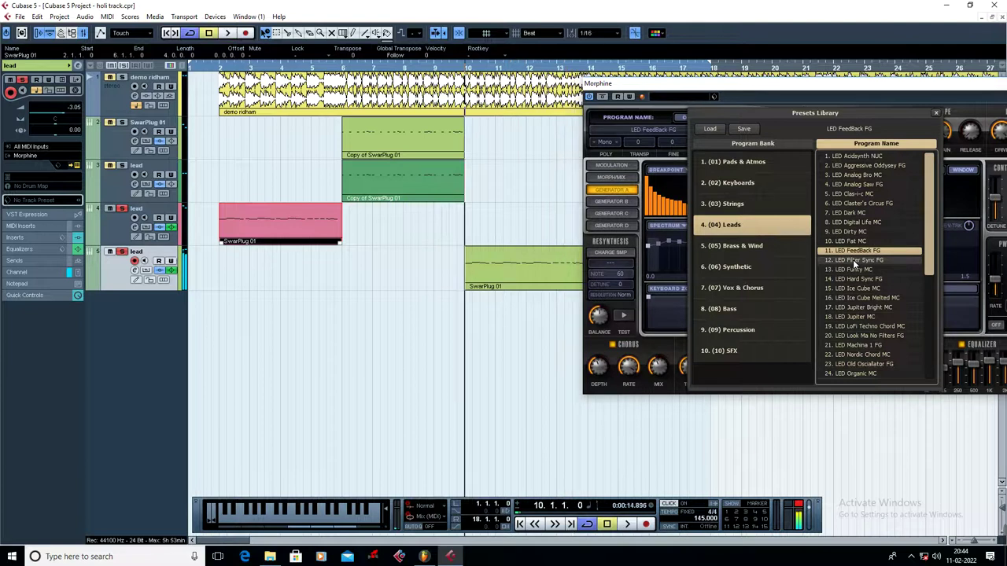
left_click(853, 262)
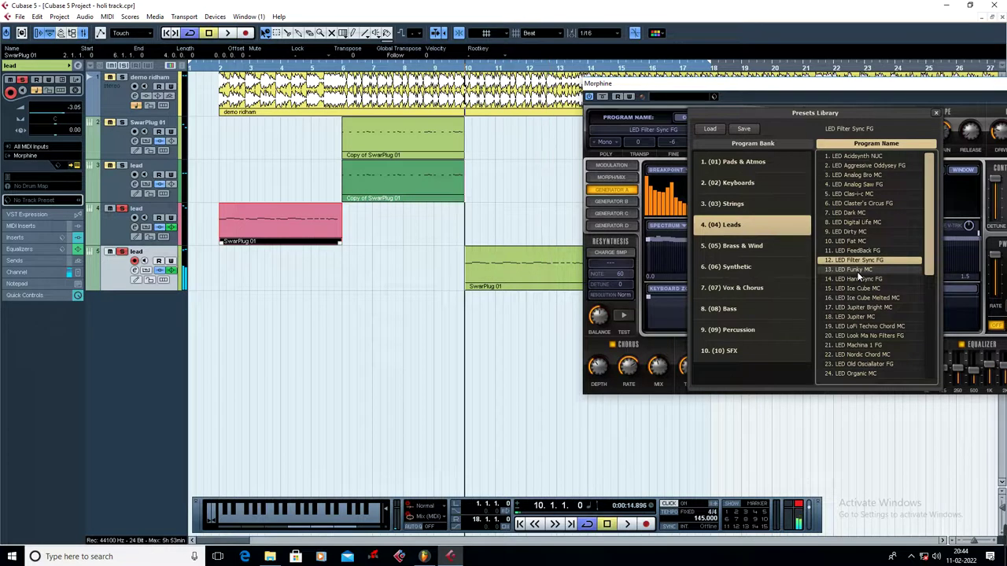
key("space")
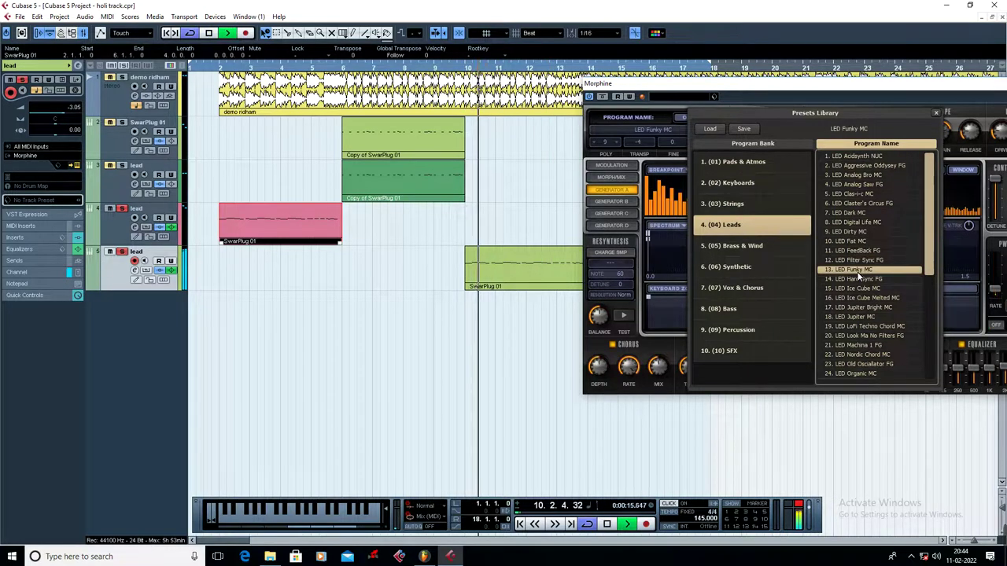
- Try further Leads presets such as LED Ice Cube MC and LED Machina 1 FG, settle on LED Old Osciallator FG, and stop playback
left_click(861, 289)
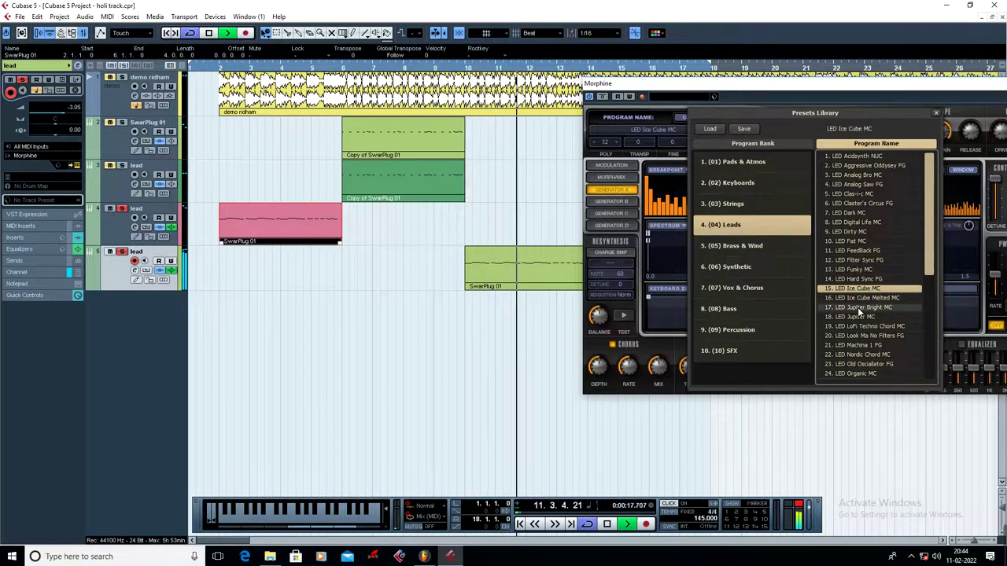
left_click(858, 306)
left_click_drag(920, 262, 927, 284)
left_click(865, 288)
left_click(862, 297)
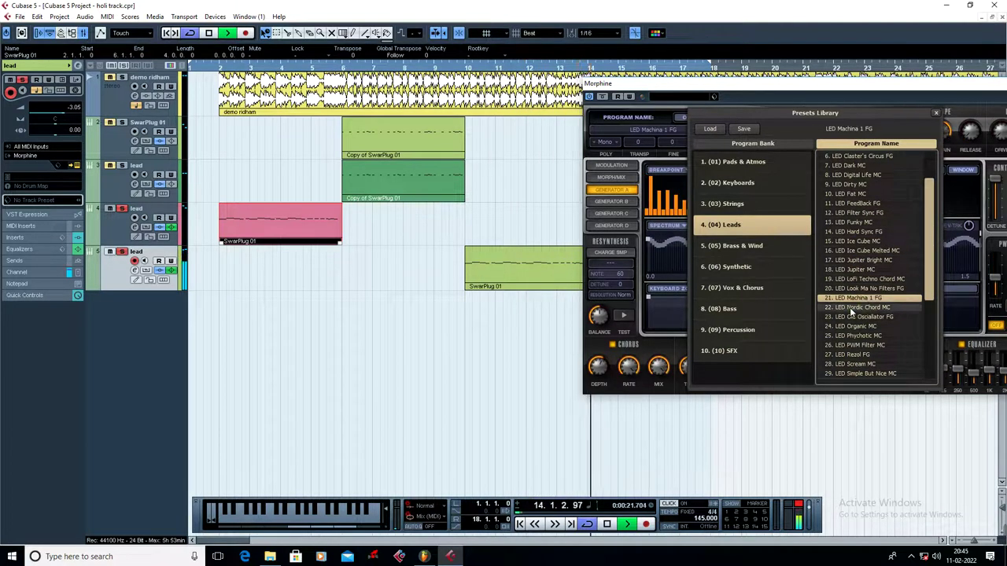
left_click(857, 317)
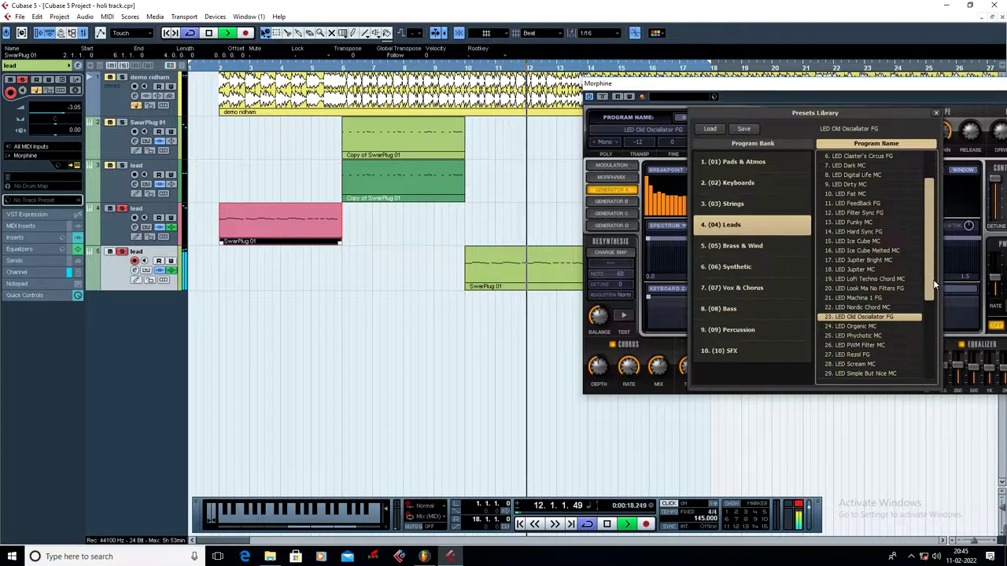
left_click_drag(928, 290, 929, 313)
key("space")
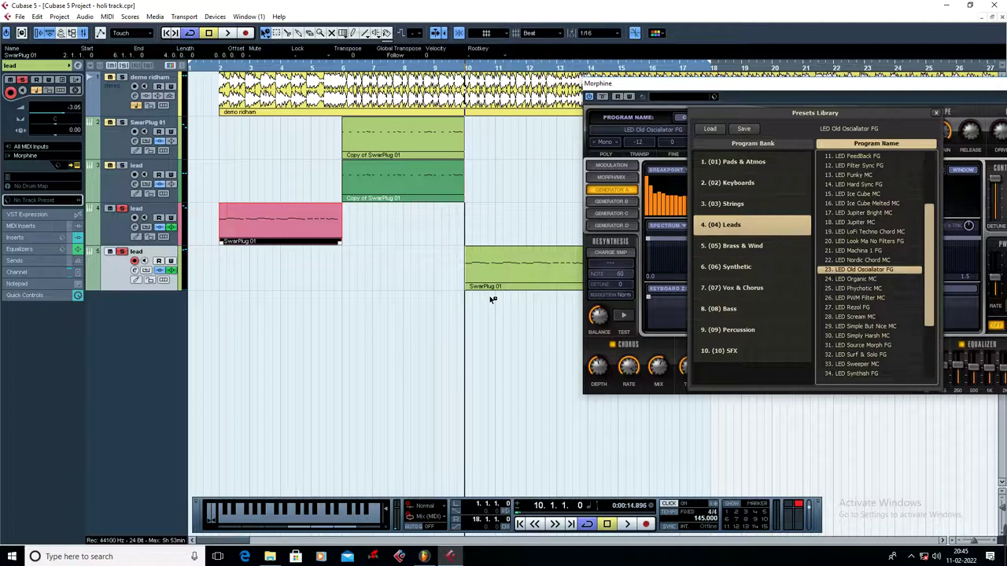
- Move the playback position to bar 6, solo the SwarPlug 01 track, and listen to its part
left_click(132, 181)
left_click(131, 181)
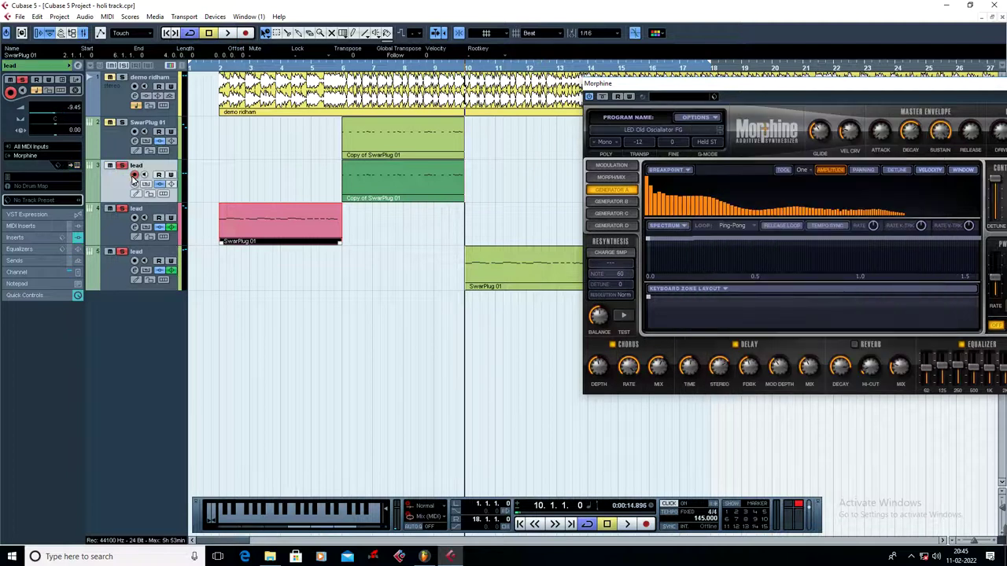
key("b")
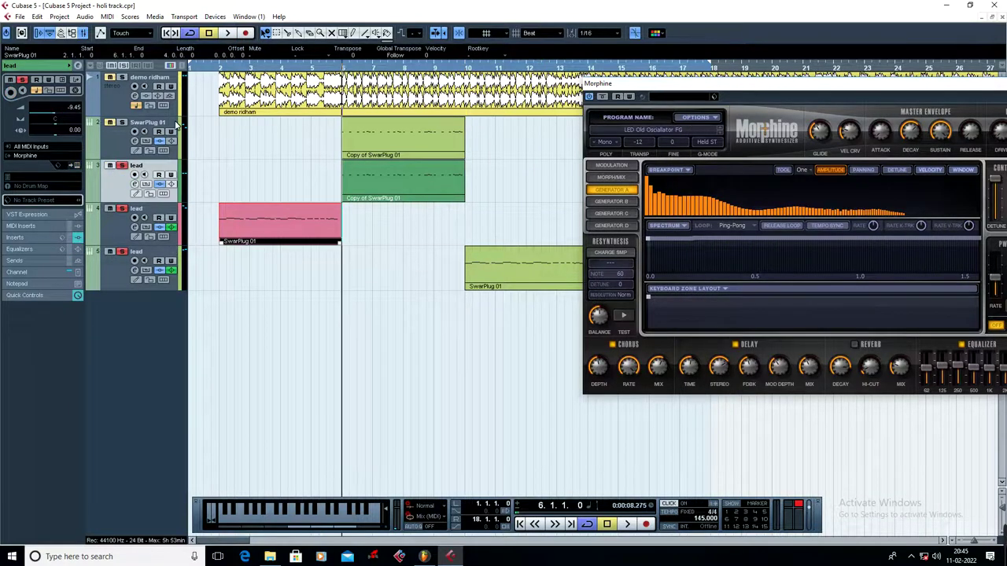
left_click(104, 147)
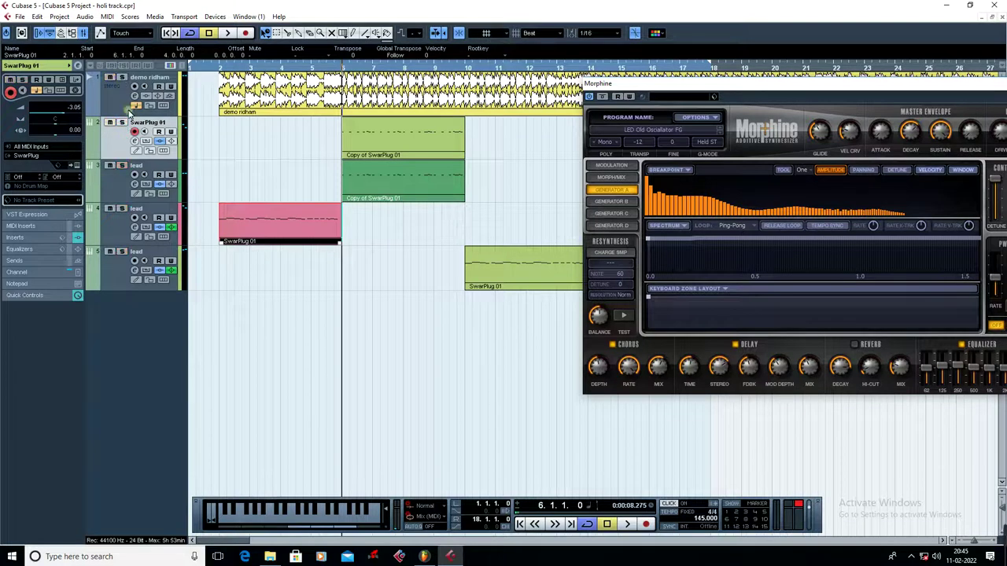
left_click(121, 122)
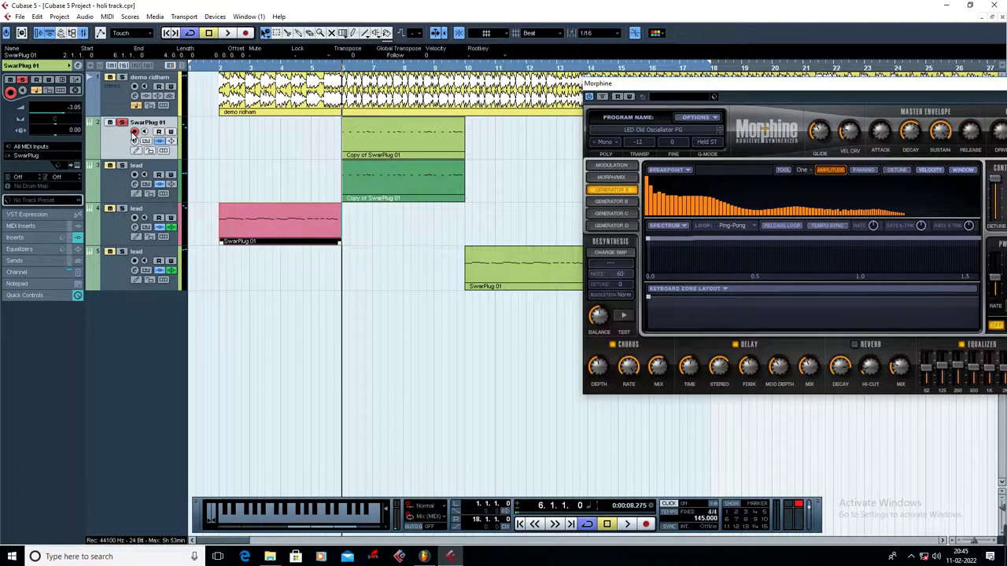
left_click(227, 35)
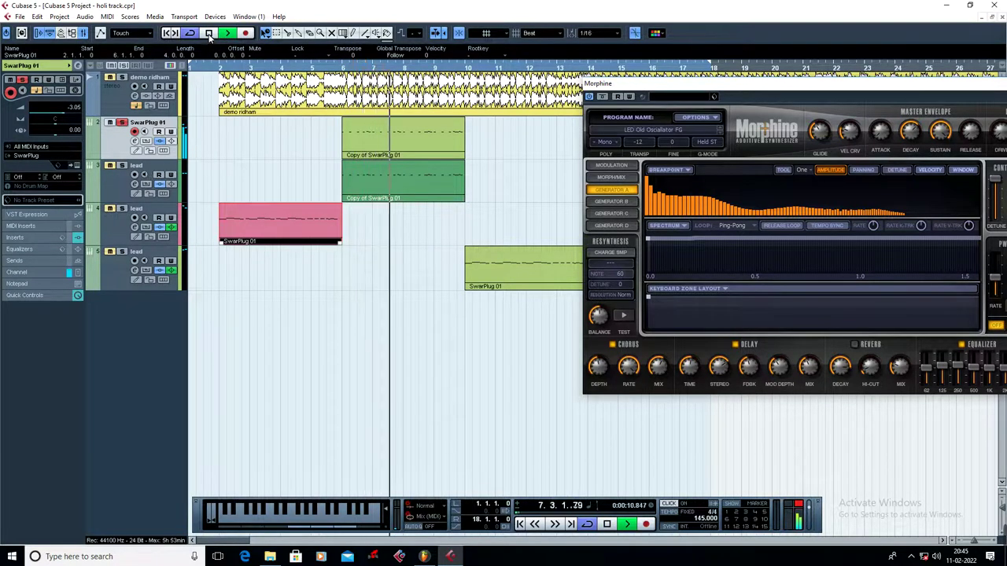
key("space")
- Solo lead track 3, play it from bar 6, and check the preset in its Morphine instrument window
left_click(110, 192)
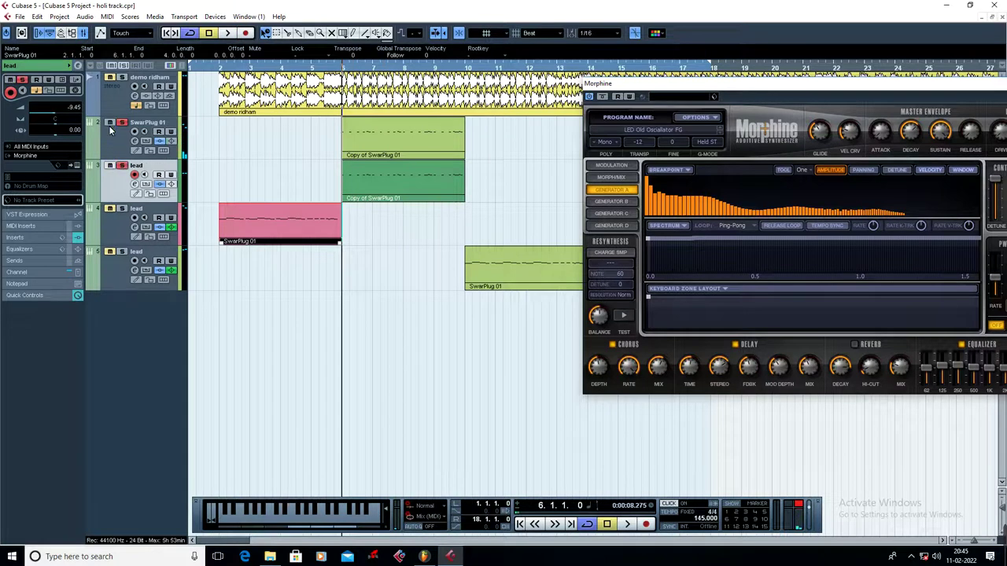
left_click(227, 35)
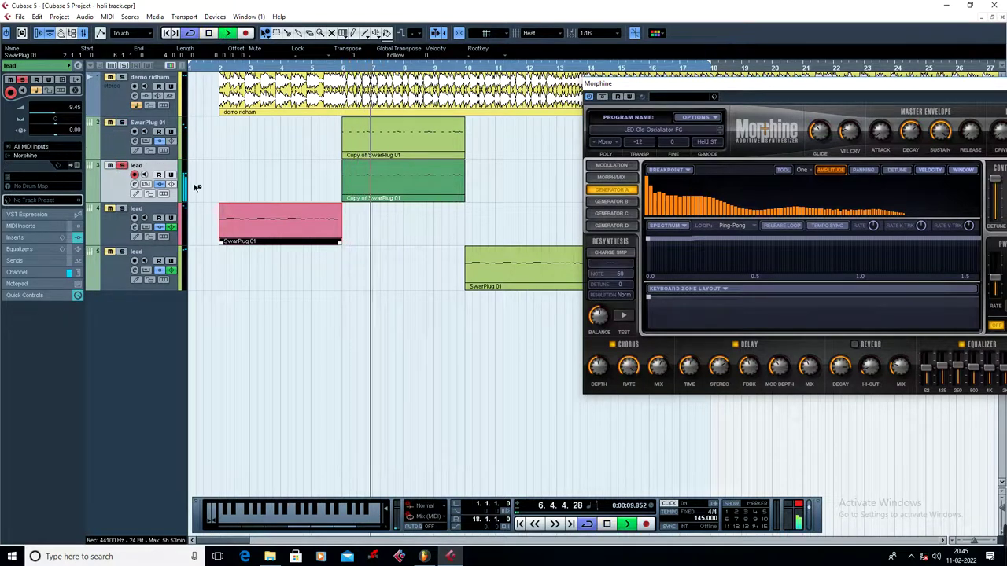
left_click(77, 166)
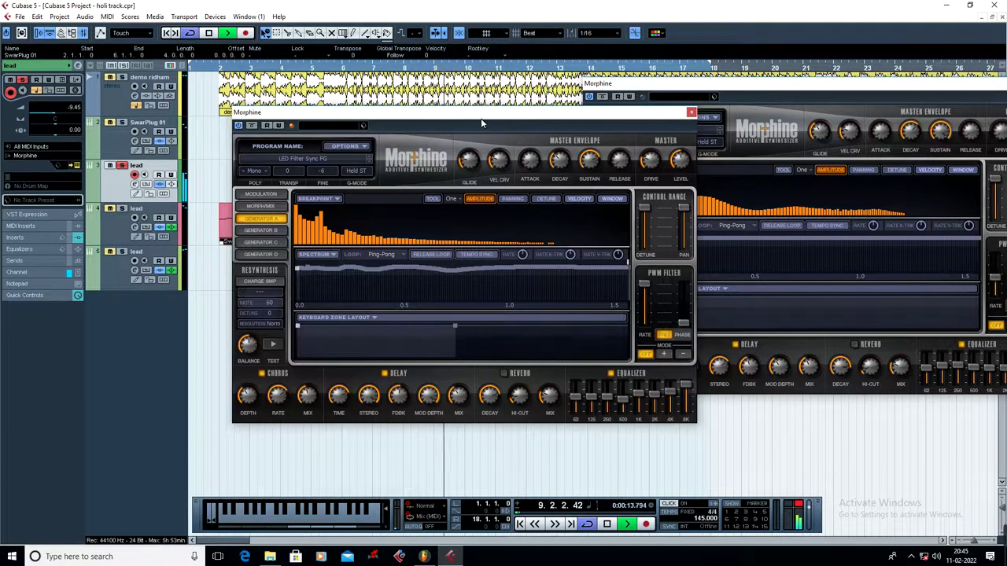
key("space")
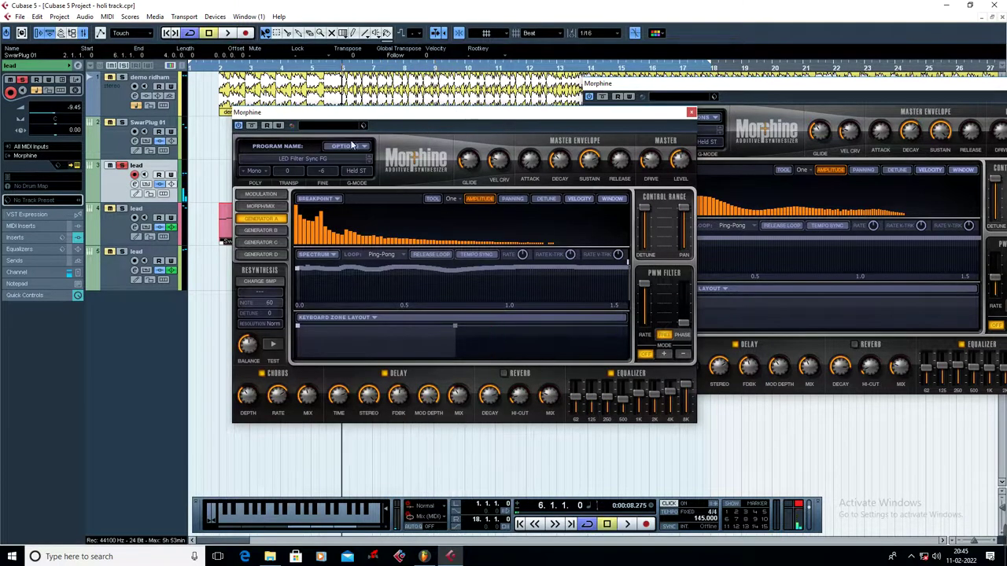
left_click(690, 111)
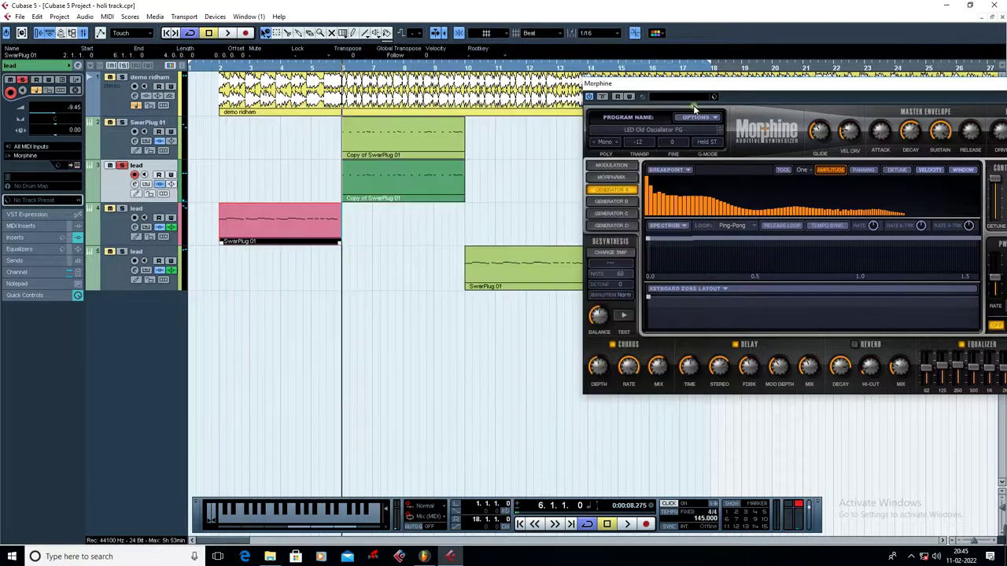
- Move the remaining Morphine window fully into view and hide the transport panel
left_click_drag(694, 89, 649, 69)
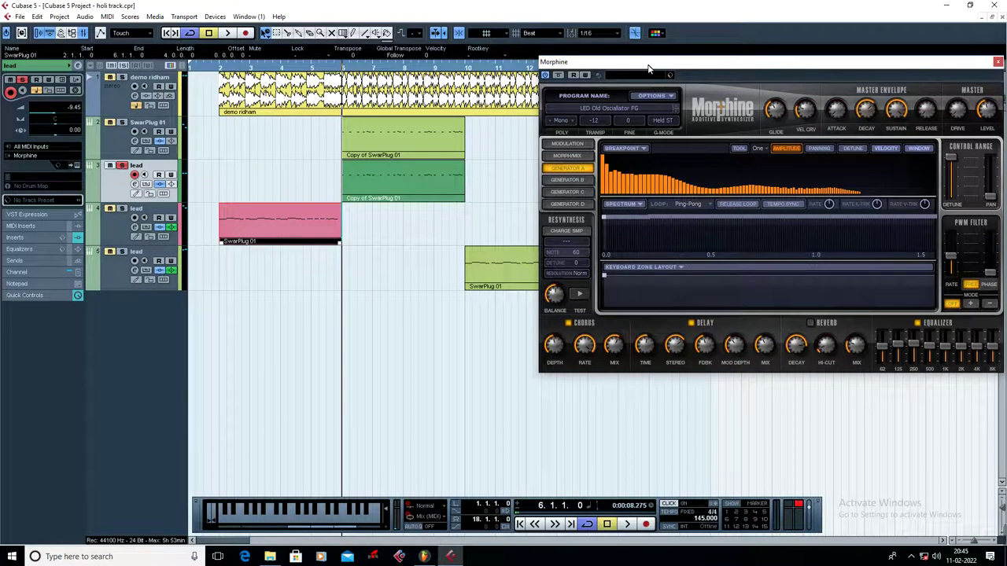
key("F2")
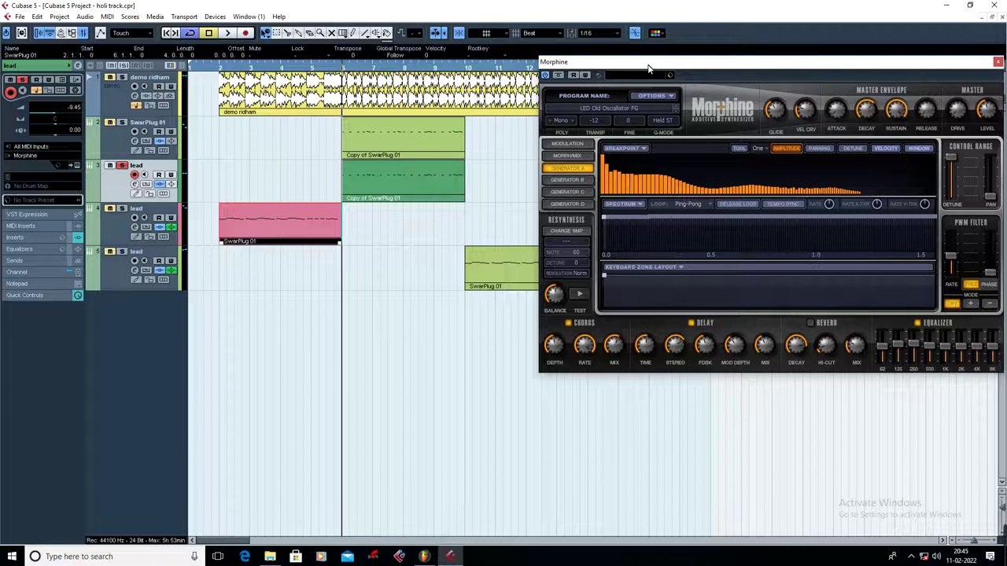